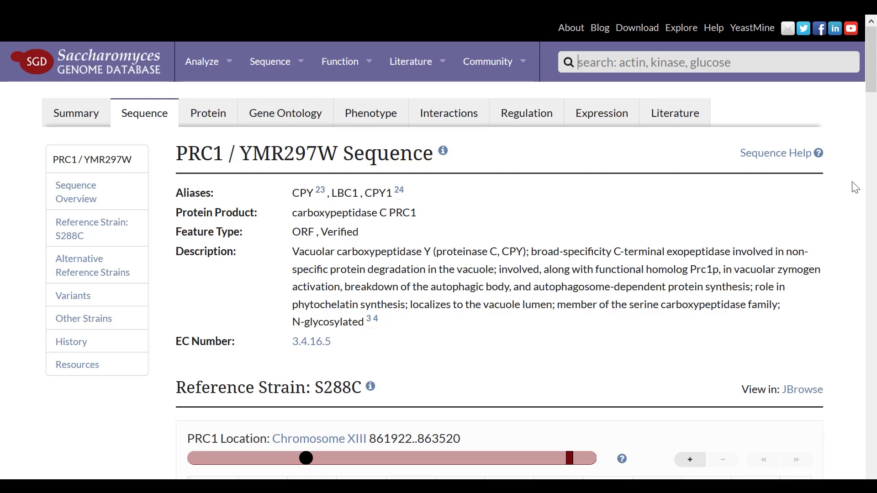
- Drag-select the entire PRC1/YMR297W genomic DNA sequence on the SGD page and bring up its context menu
scroll(855, 187, down, 15)
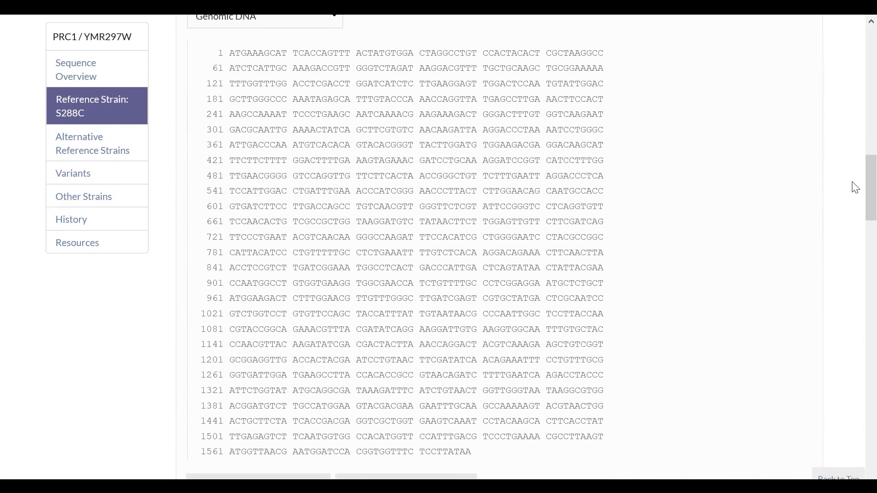
drag(230, 53, 488, 454)
right_click(477, 411)
- Copy the PRC1 sequence and paste it into a new 1599 bp linear SnapGene DNA file
click(531, 297)
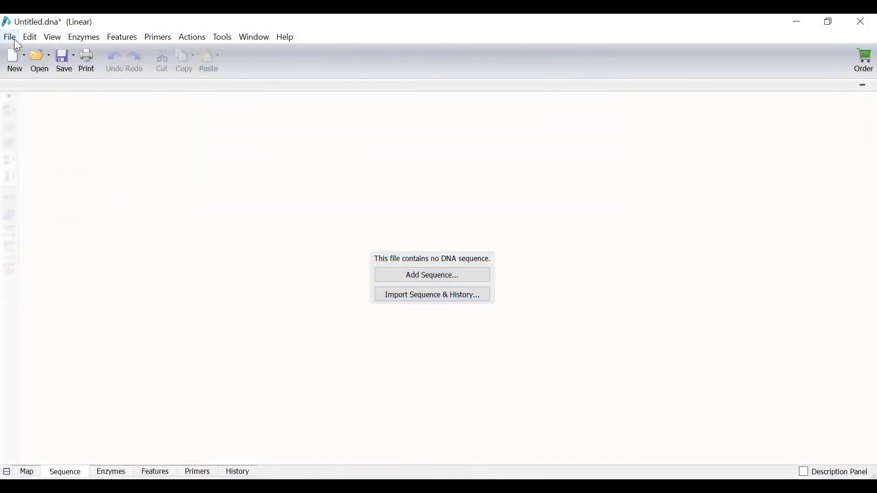
click(15, 40)
click(15, 50)
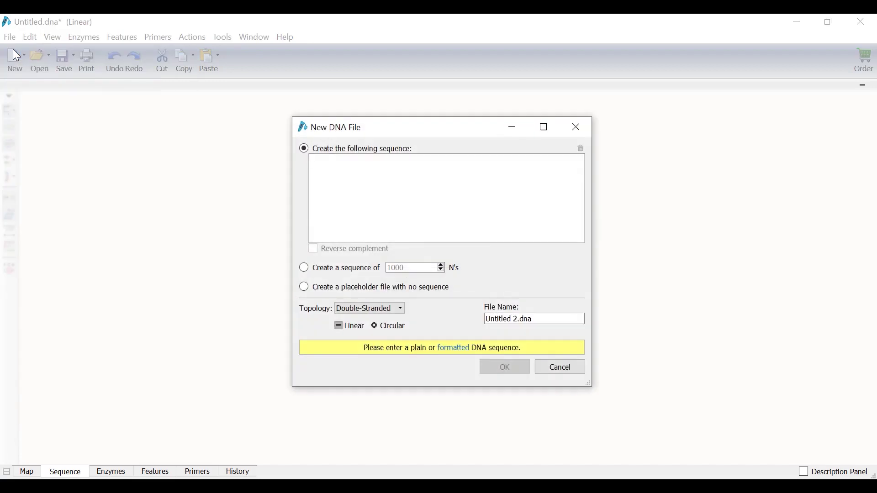
right_click(358, 176)
click(385, 242)
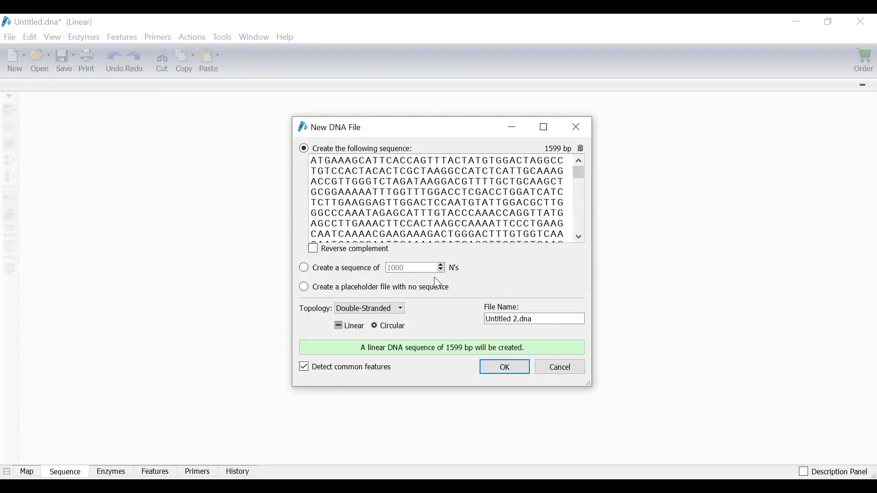
click(507, 374)
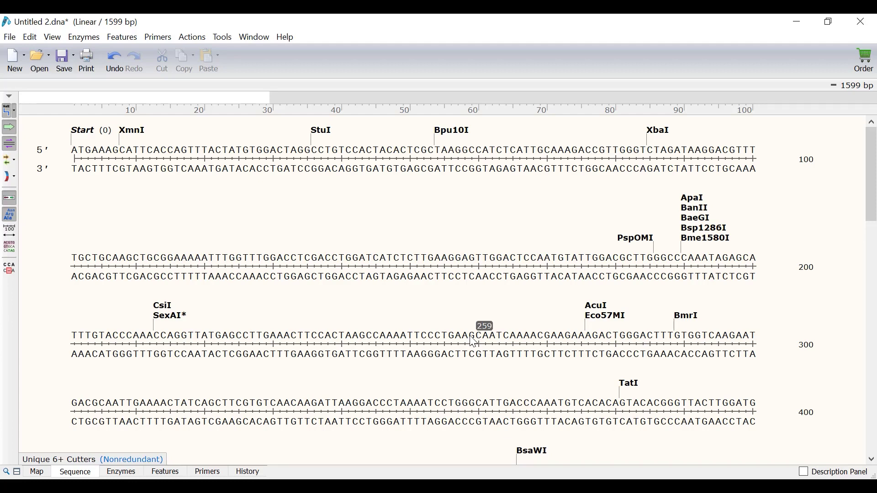
- Select all 1599 bases and start a CDS feature named CPY over them
click(32, 37)
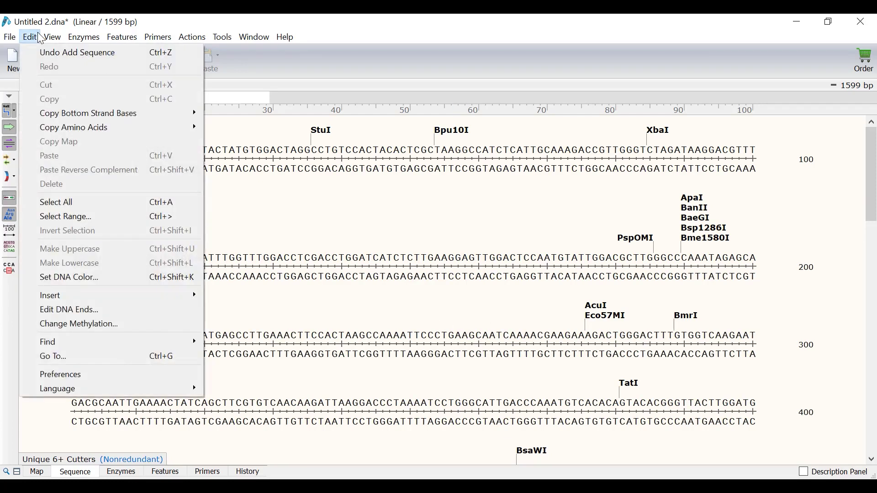
click(61, 202)
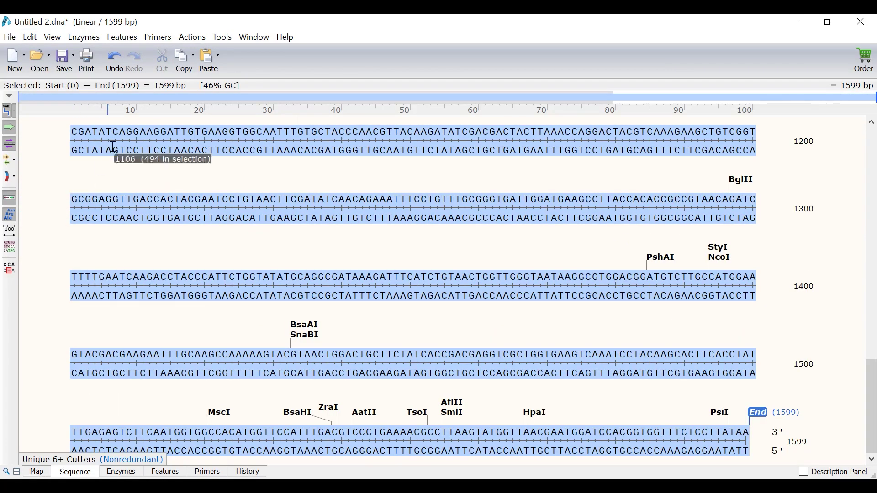
click(132, 37)
click(184, 53)
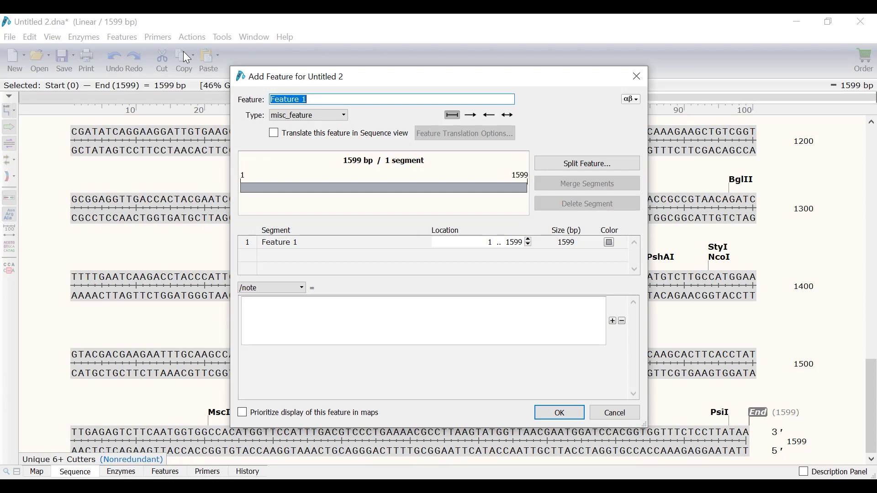
text(CPY)
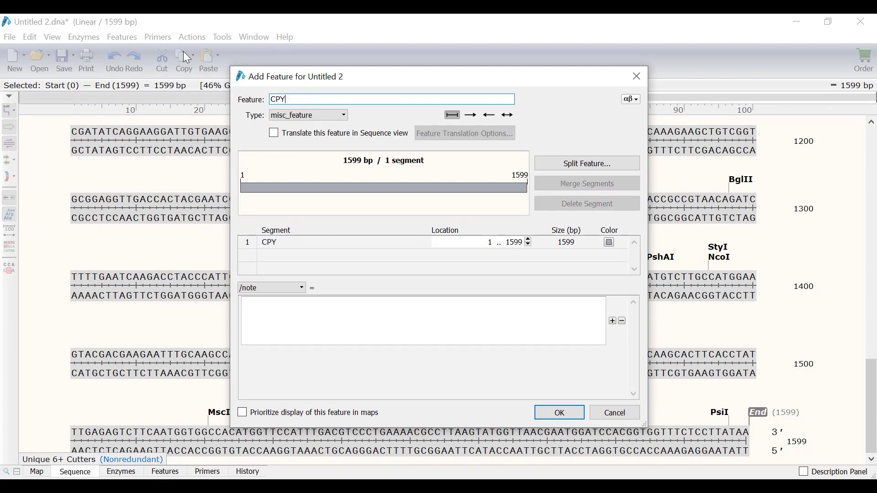
click(289, 115)
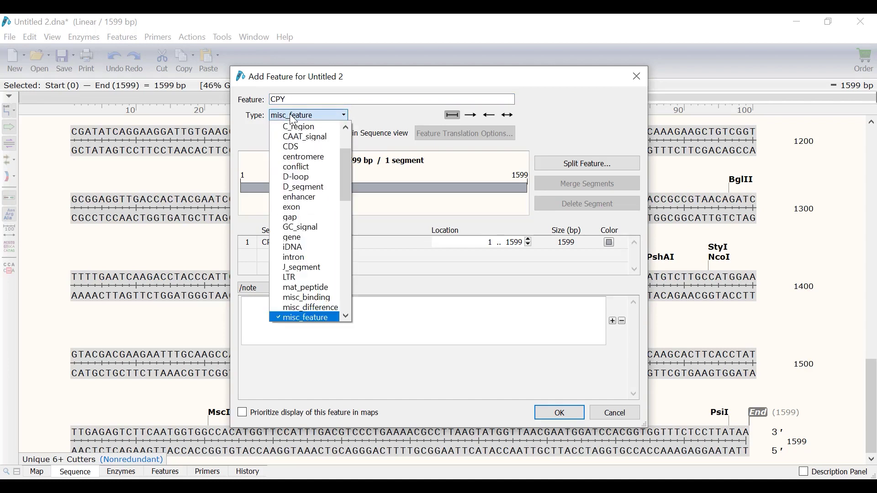
click(312, 146)
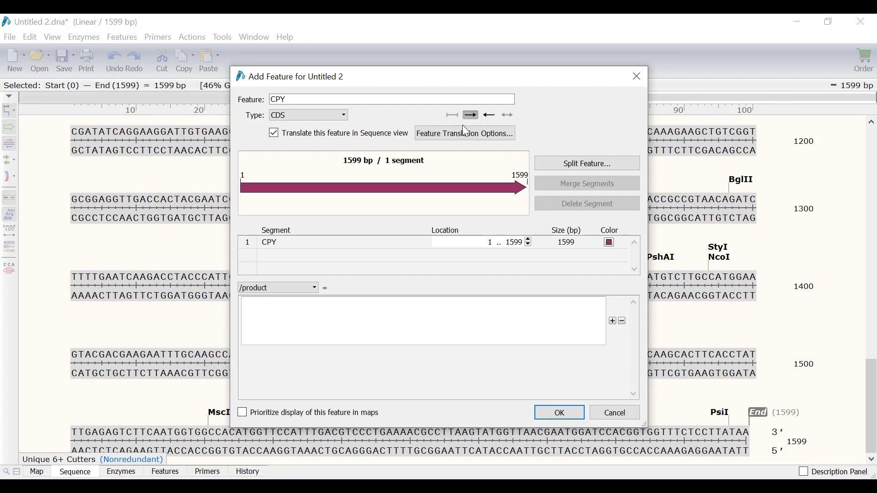
- Give CPY the /product qualifier 'Vacuolar carboxypeptidase Y' and save the feature
click(360, 318)
text(Vacuolar carbox)
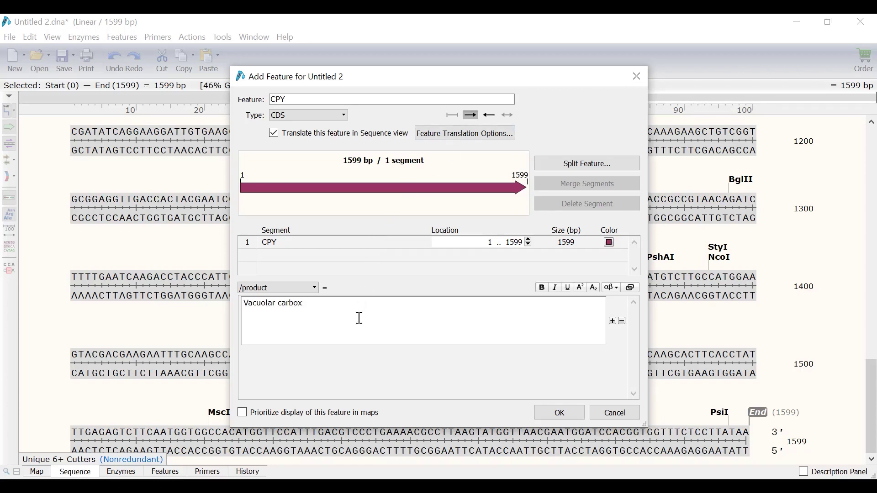
text(ypeptidase Y)
click(307, 289)
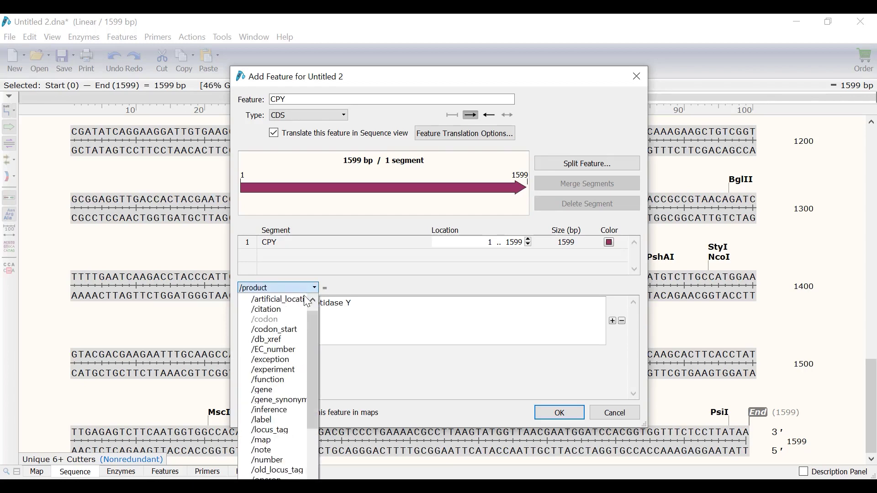
click(388, 374)
click(560, 414)
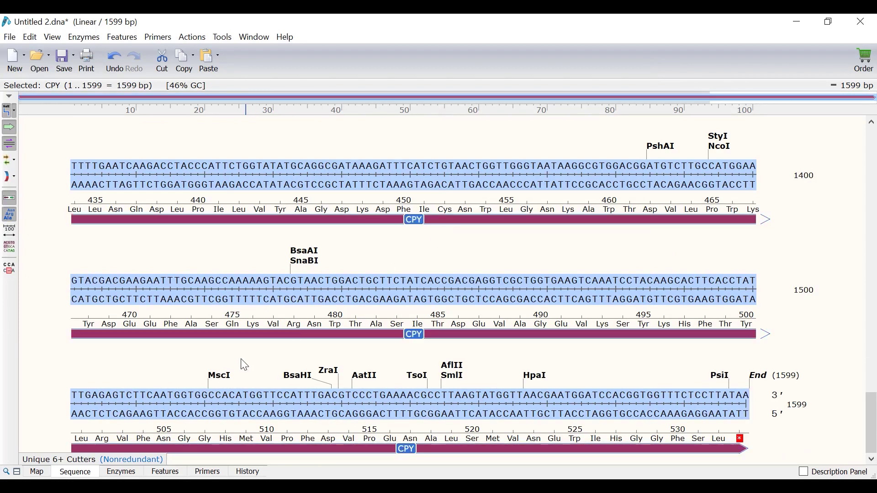
click(180, 476)
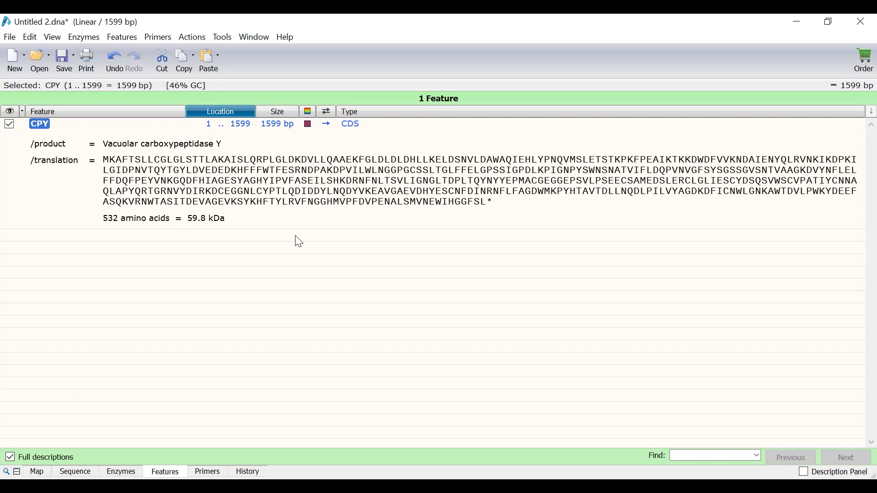
click(84, 475)
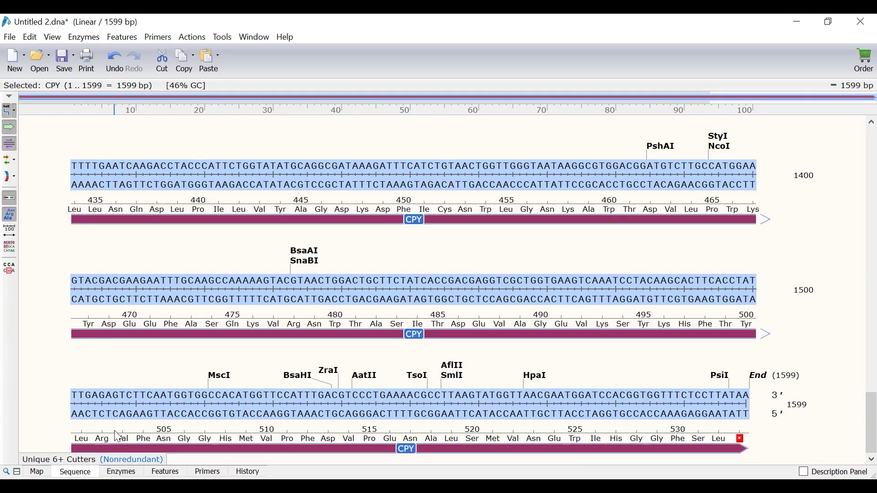
- Select CPY's first 20 amino acids and make them a pink segment named Presequence
scroll(116, 431, up, 20)
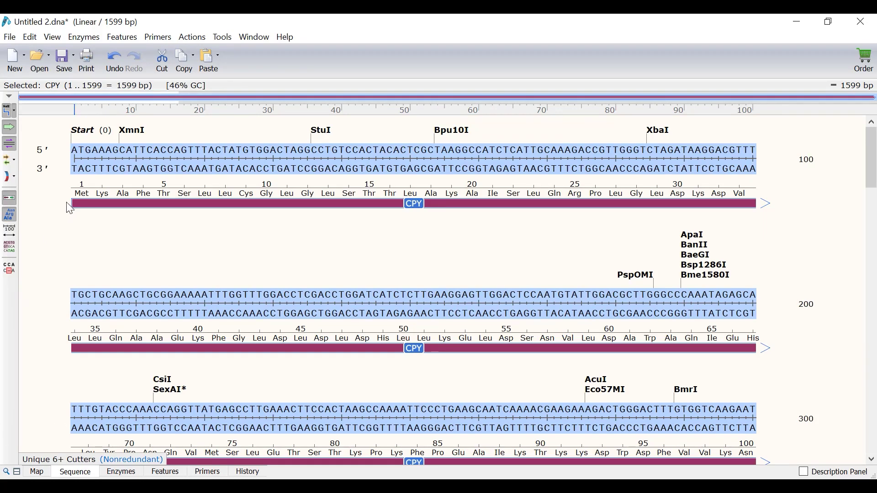
click(77, 194)
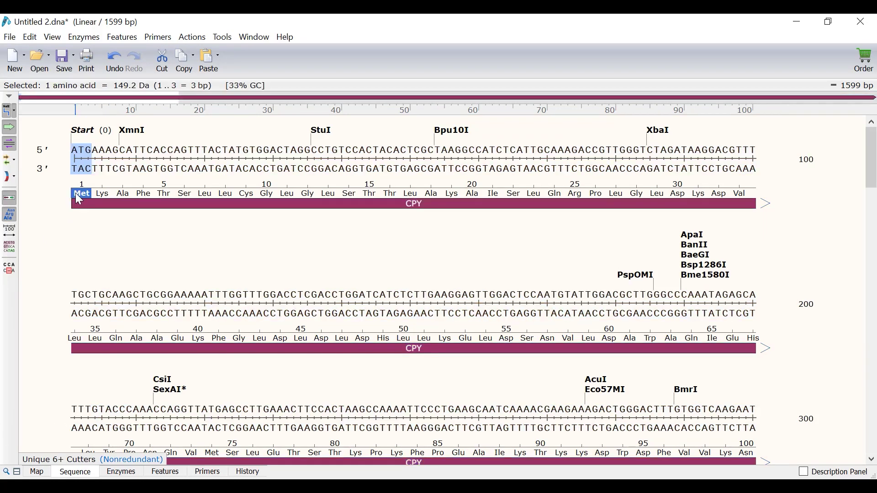
shift+click(474, 194)
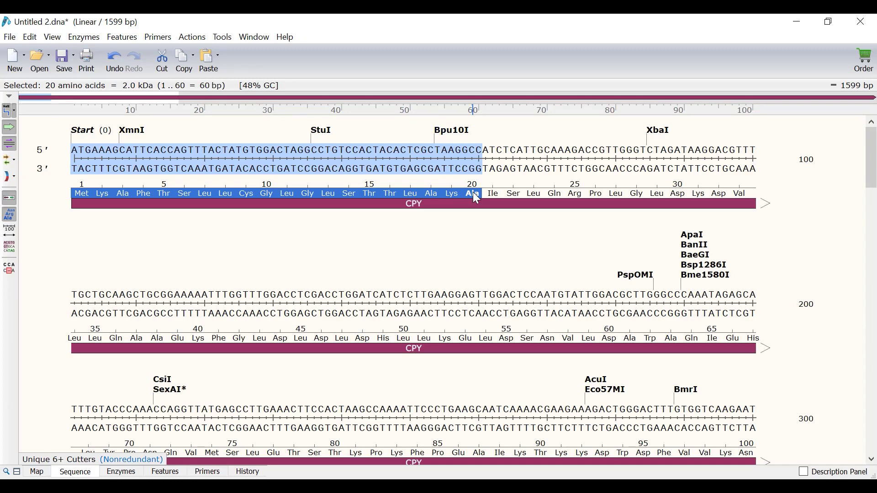
click(133, 40)
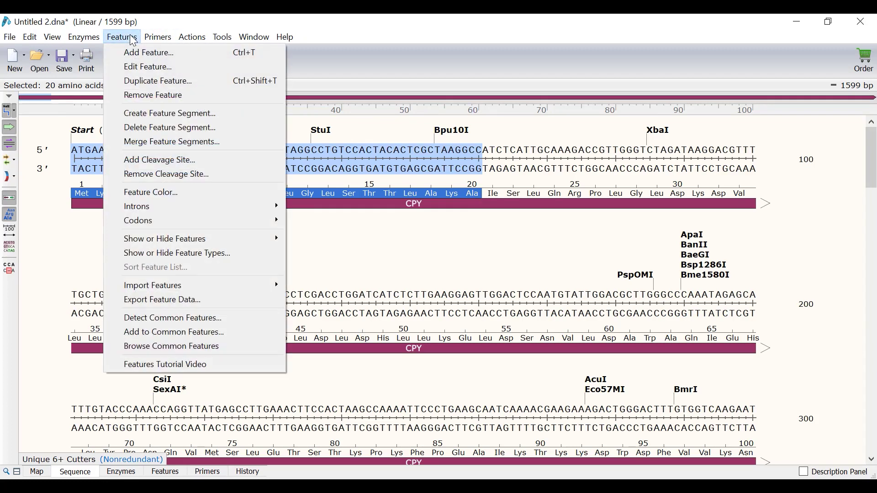
click(146, 113)
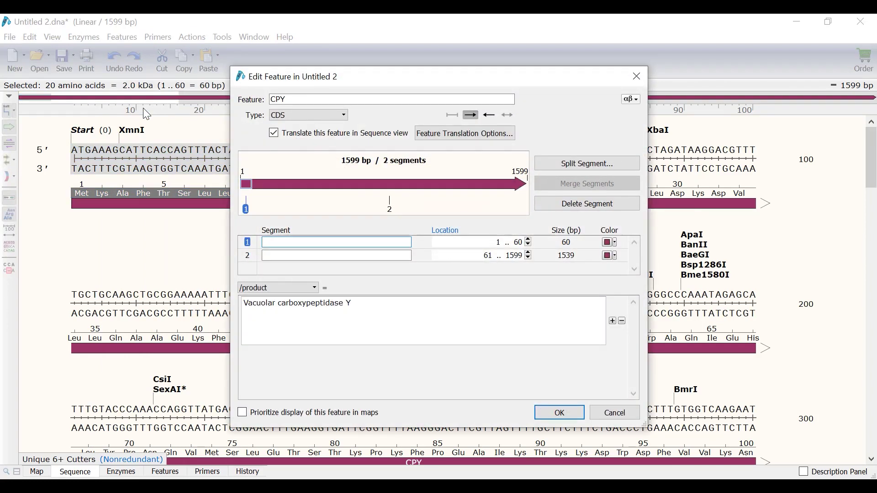
click(287, 242)
text(Presequence)
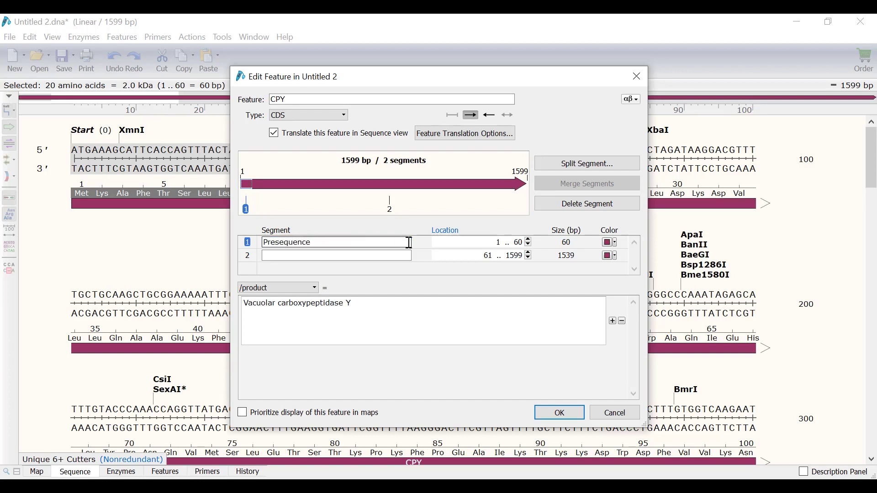
click(610, 246)
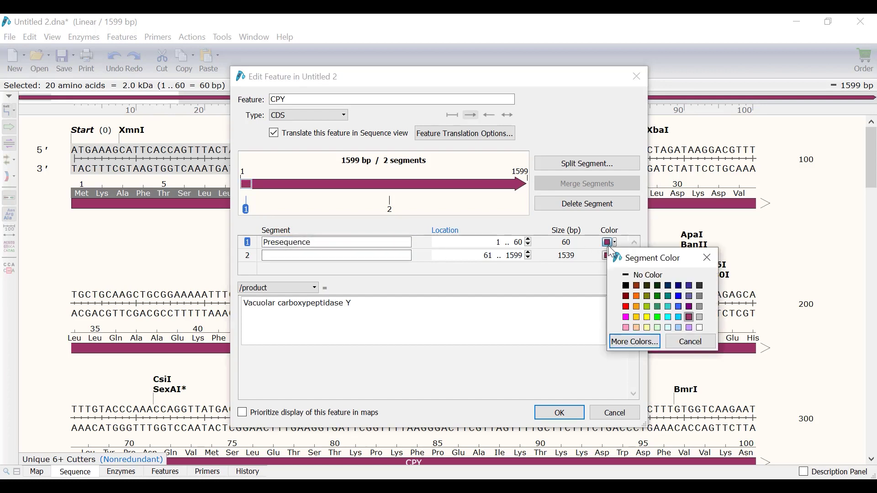
click(627, 329)
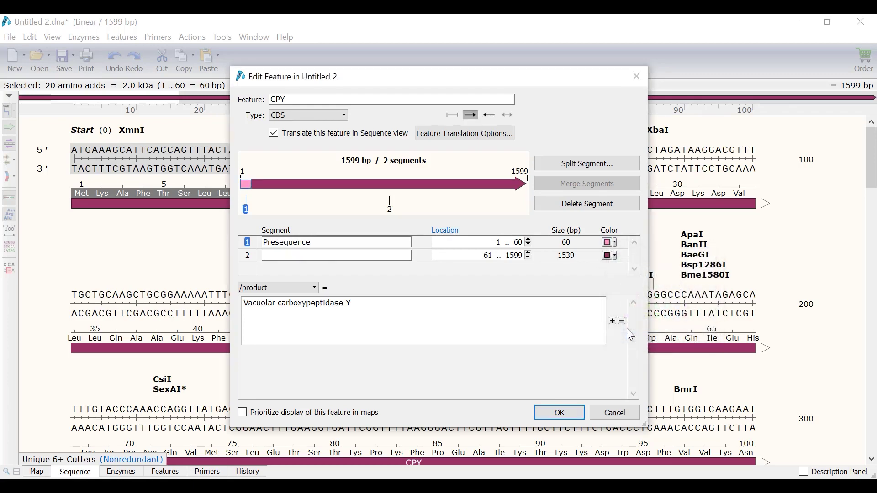
click(562, 416)
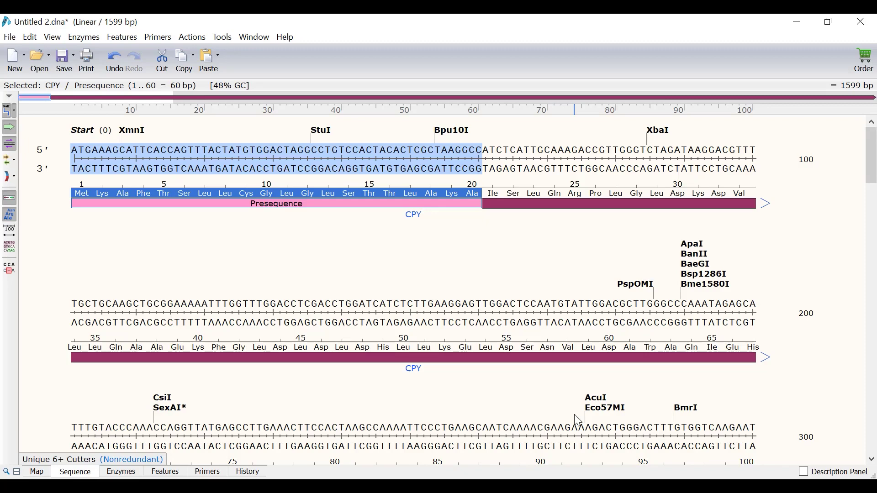
- Select bases 61–333 and make them a bright green CPY segment named Propeptide
click(495, 191)
scroll(408, 293, down, 7)
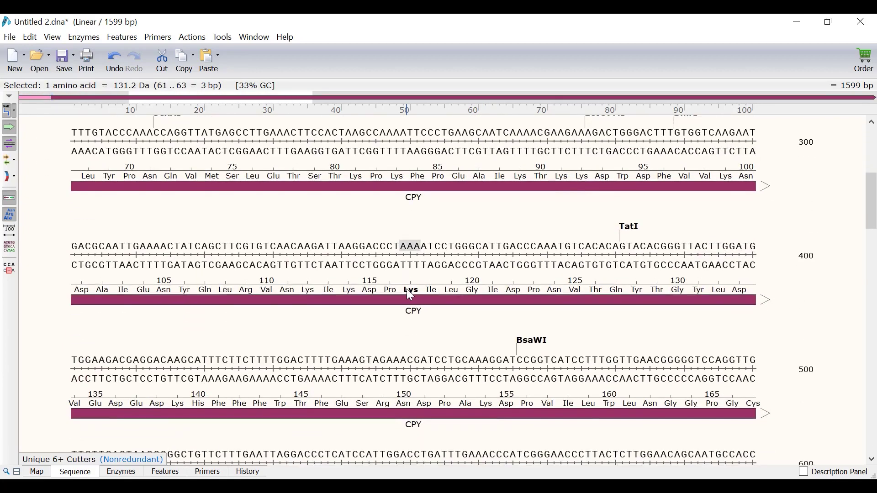
shift+click(299, 290)
scroll(298, 291, up, 2)
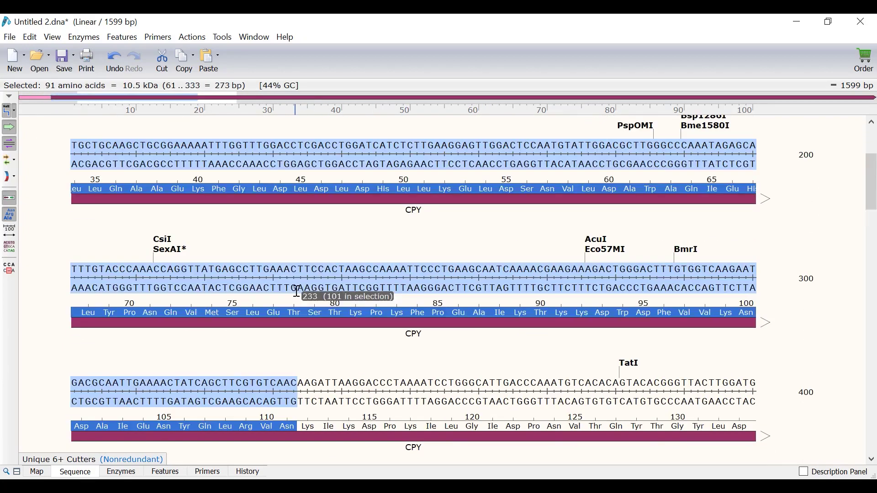
click(122, 38)
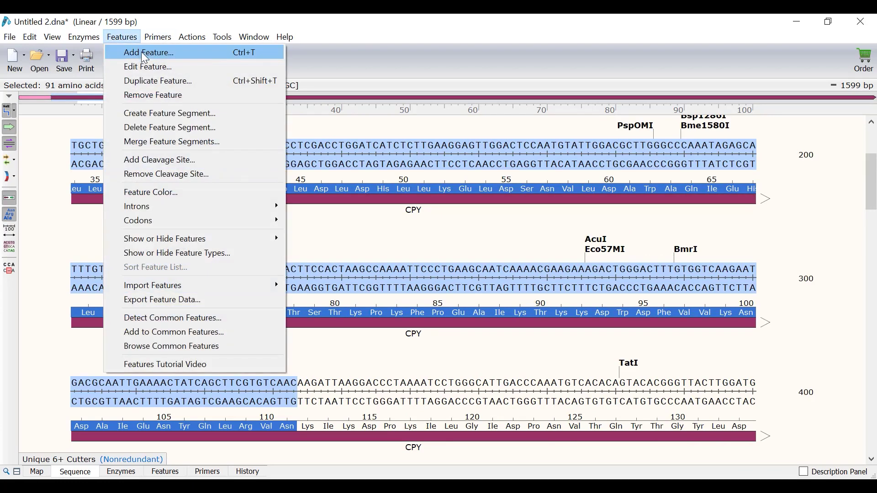
click(220, 110)
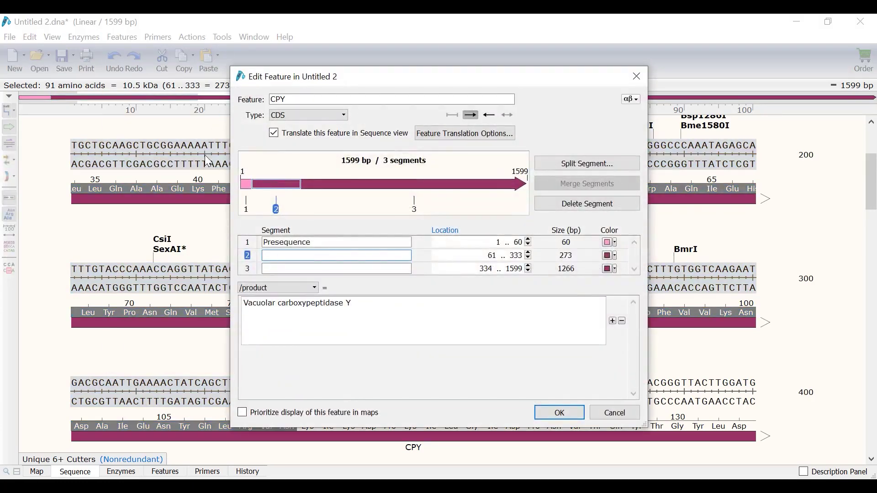
text(Propeptide)
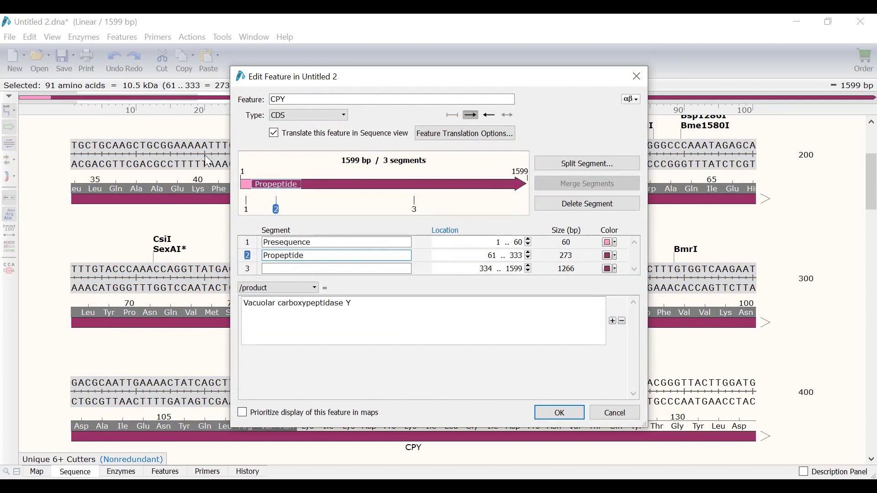
click(610, 256)
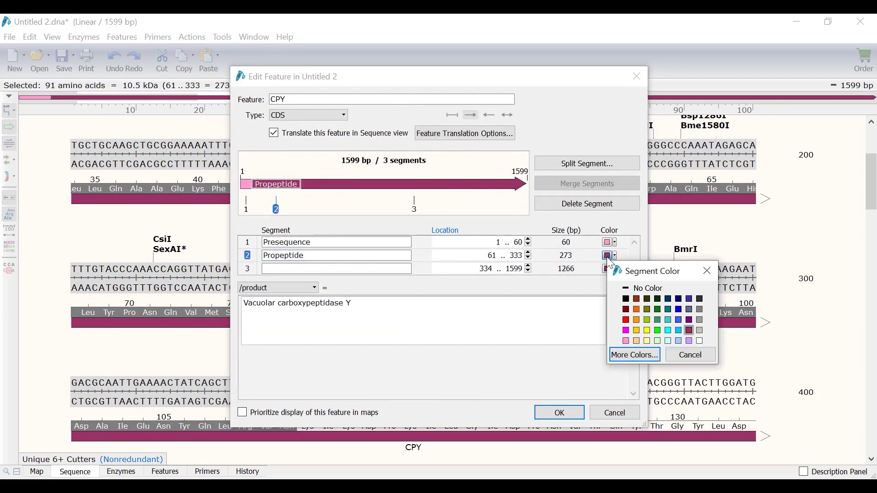
click(657, 330)
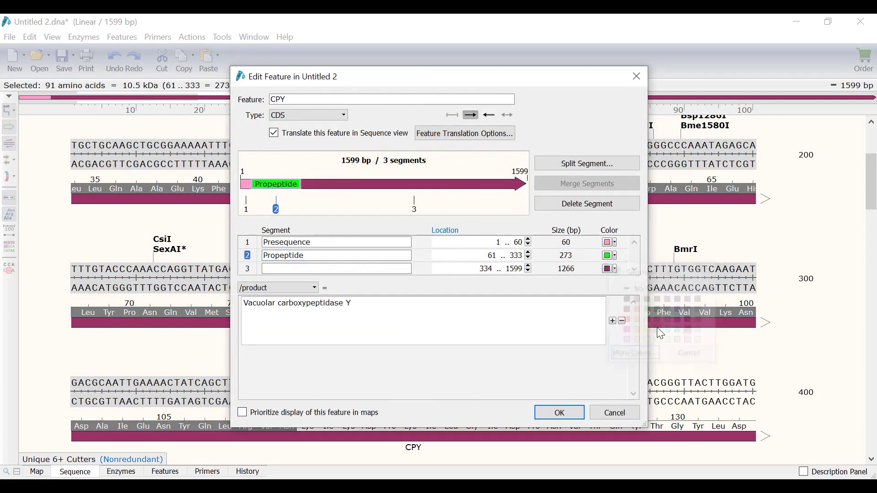
click(562, 415)
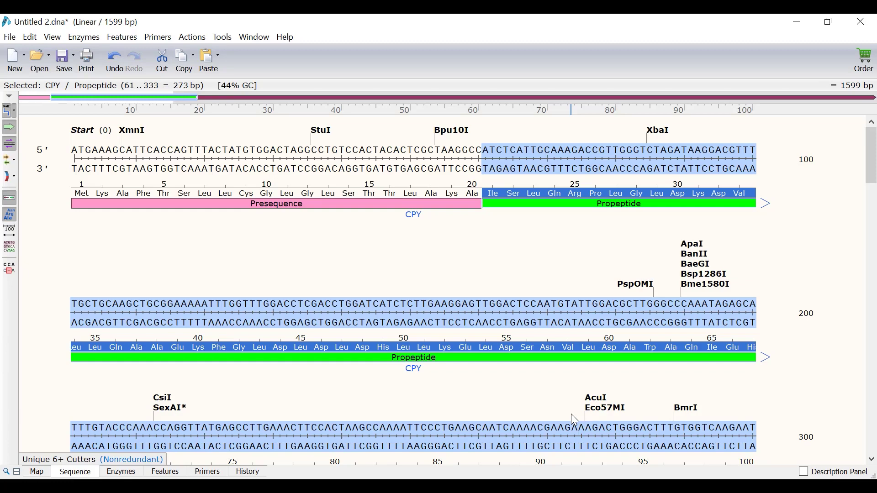
- Add a cleavage site between bases 60 and 61 and select its marker
click(483, 155)
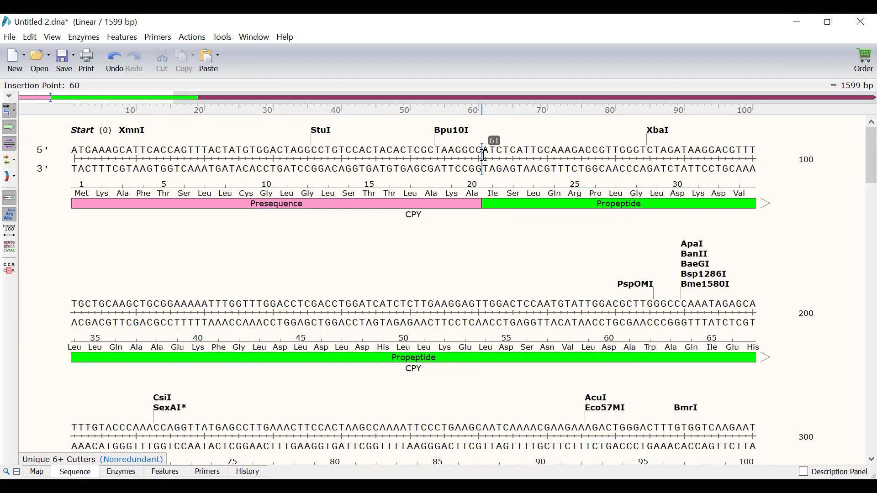
click(131, 40)
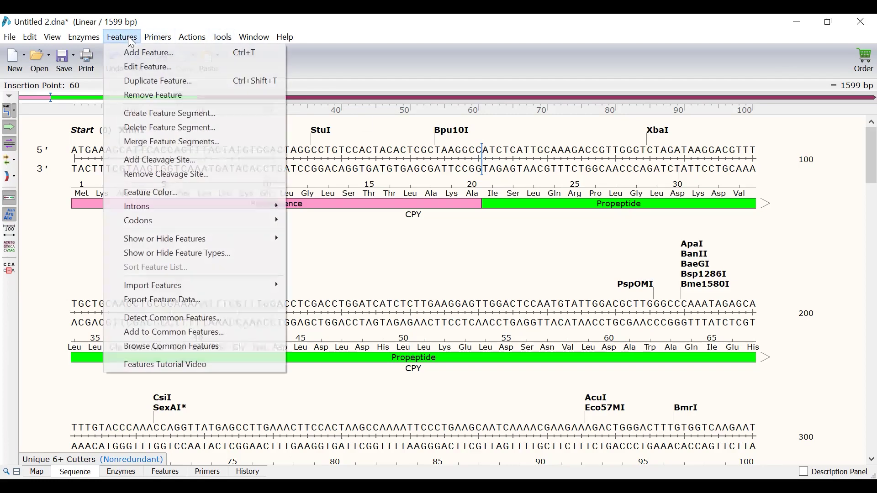
click(218, 160)
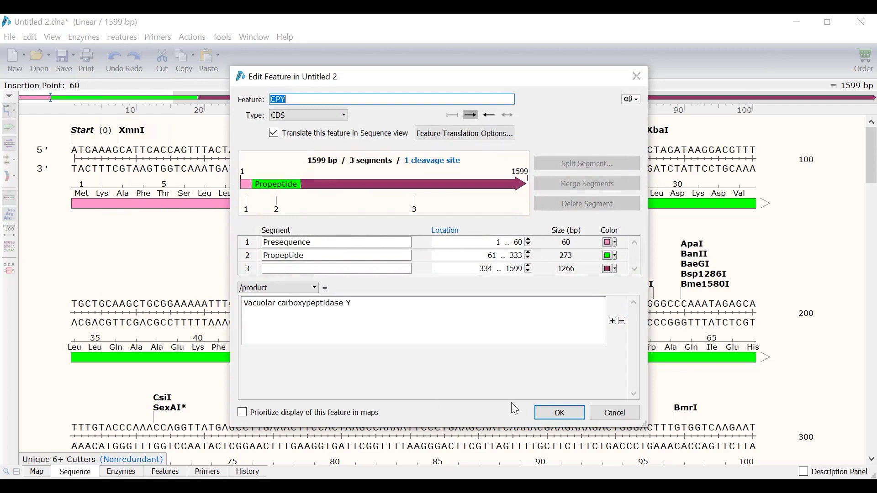
click(553, 413)
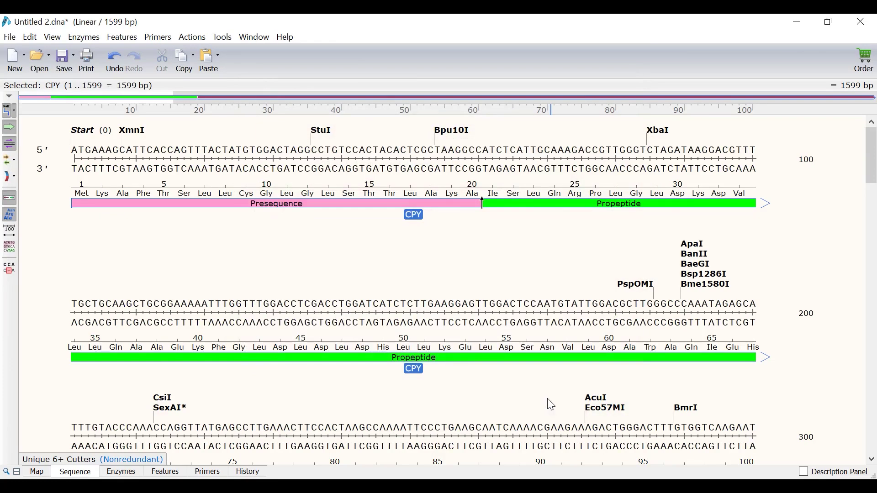
click(482, 201)
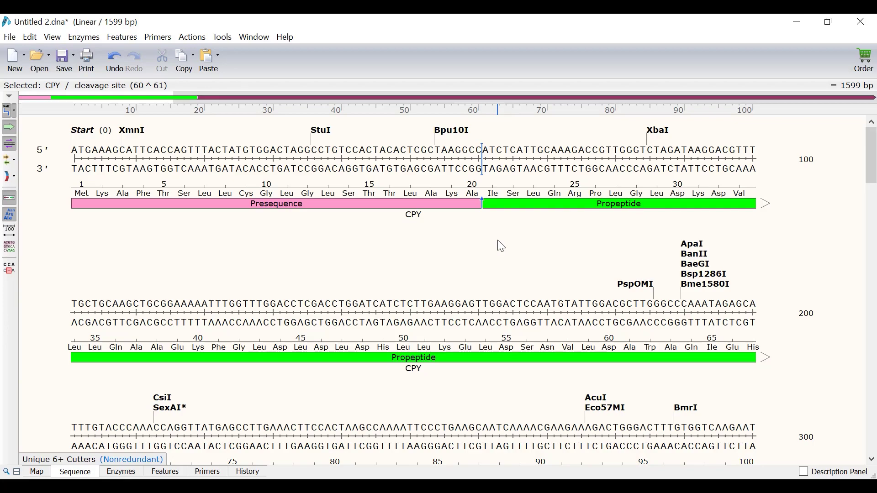
- Add a second cleavage site between bases 333 and 334 and select its marker
scroll(421, 252, down, 6)
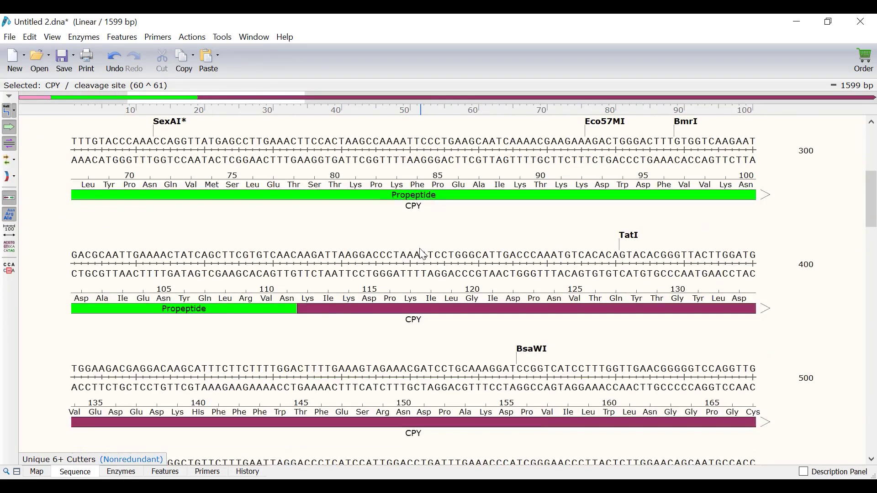
click(297, 273)
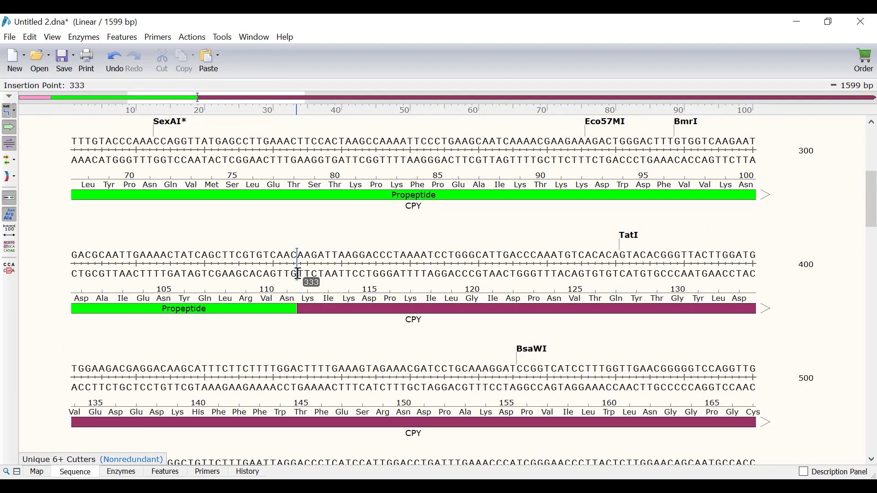
click(123, 37)
click(242, 159)
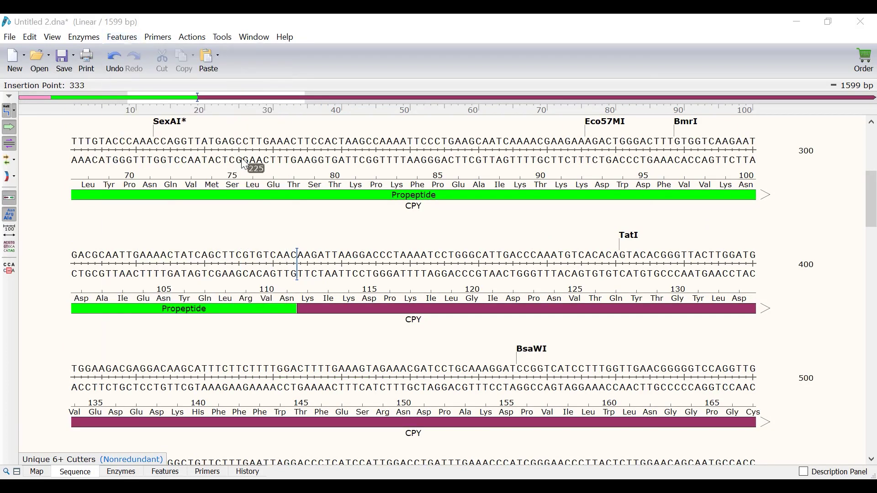
click(560, 414)
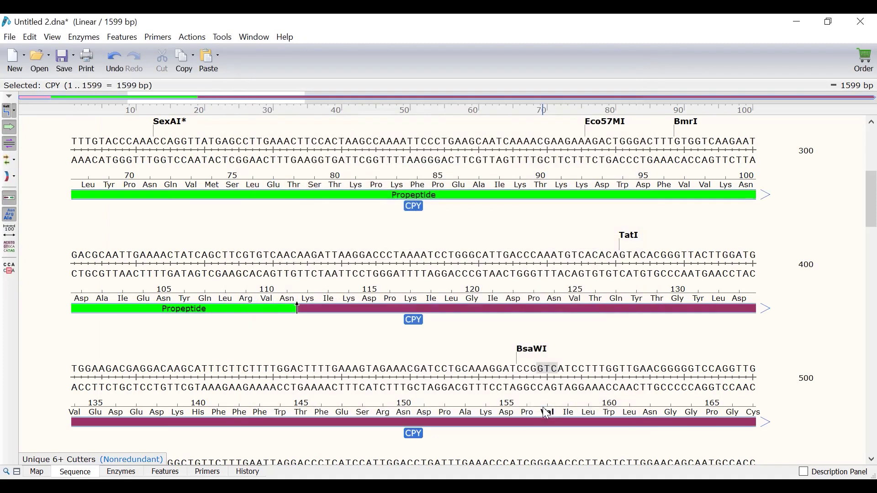
click(298, 307)
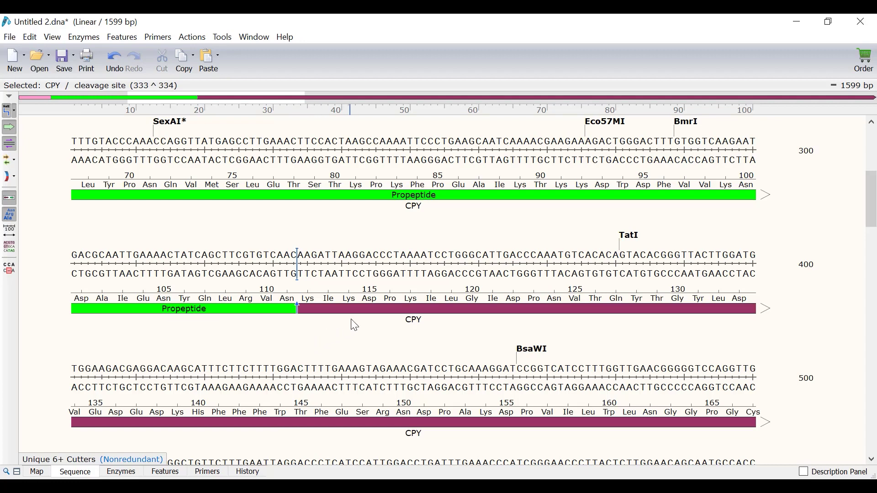
- Select the whole CPY feature and add it as one custom common feature
click(368, 311)
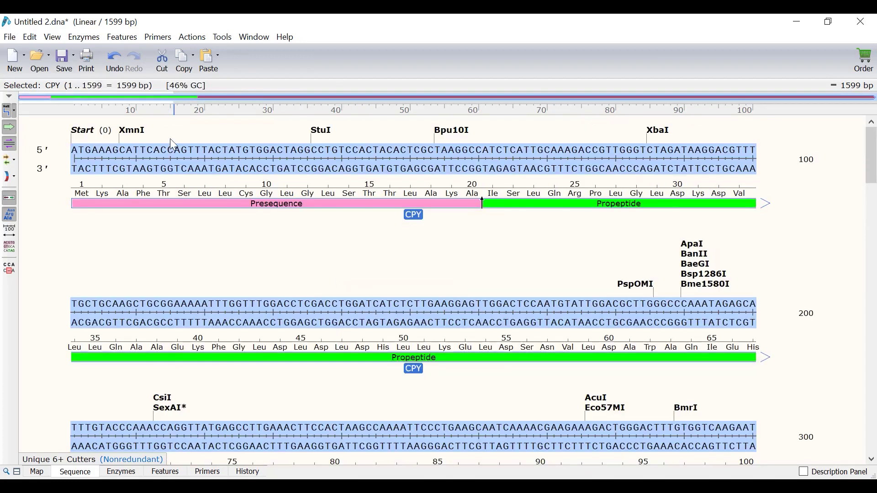
click(122, 37)
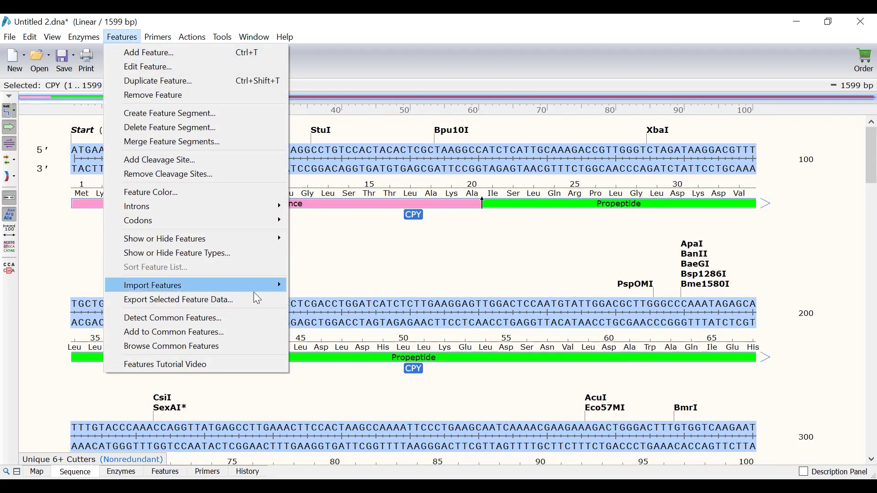
click(272, 338)
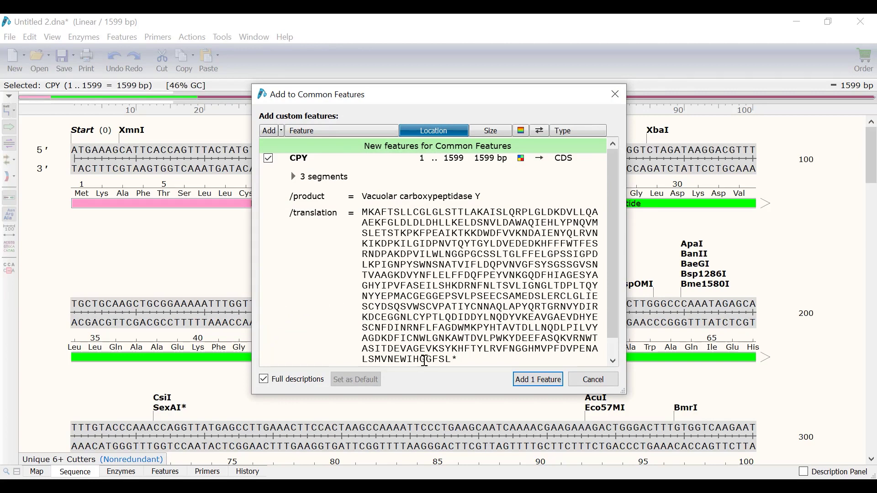
click(530, 384)
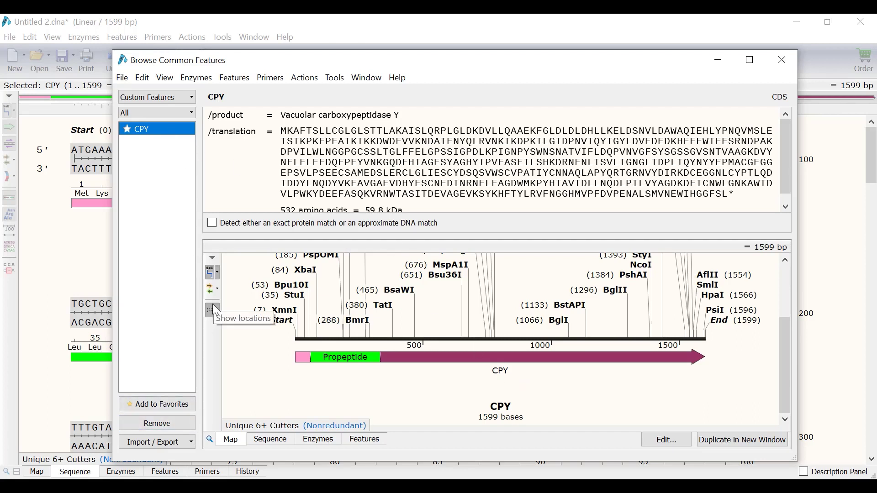
- Close the common features browser and save the sequence as CPY.dna
click(783, 60)
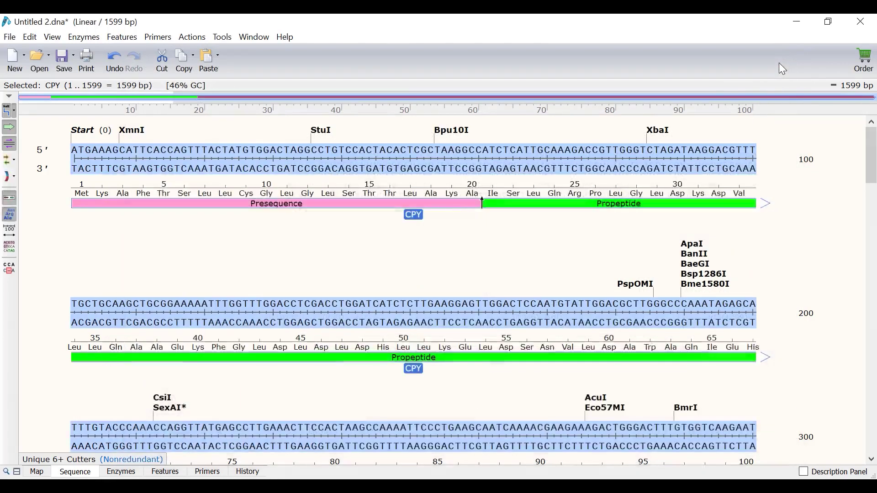
click(14, 39)
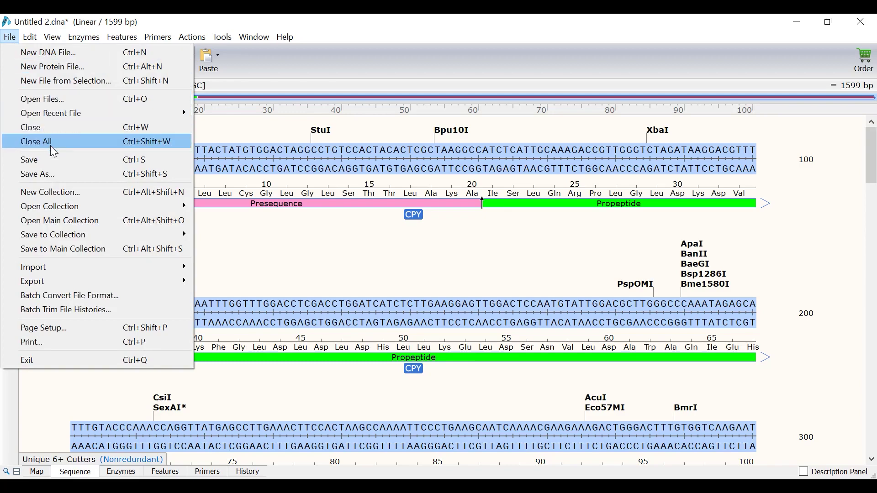
click(54, 161)
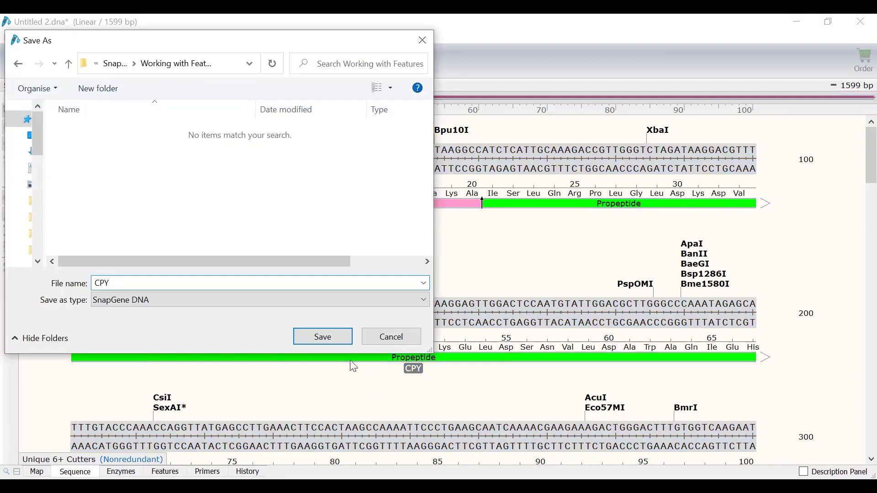
click(337, 340)
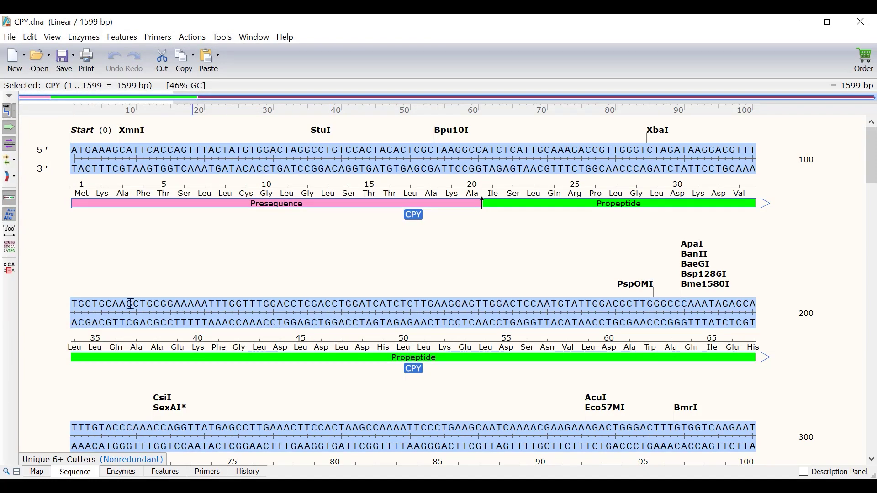
- Start a new SnapGene DNA file and copy the whole pYES2-CPY sequence from Notepad
click(10, 38)
click(31, 54)
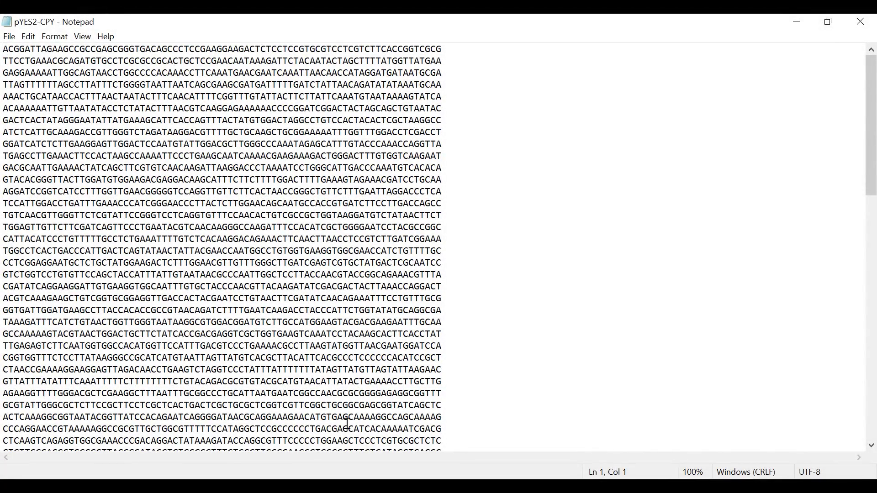
key(ctrl+a)
right_click(348, 424)
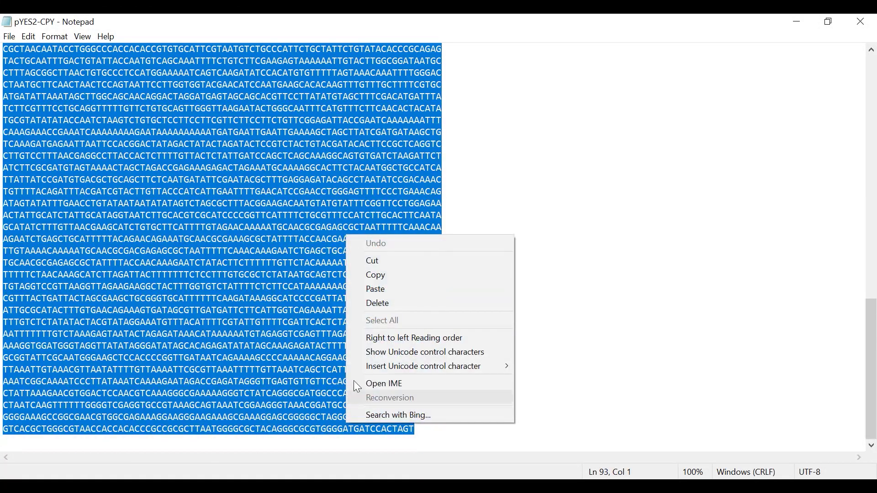
click(375, 275)
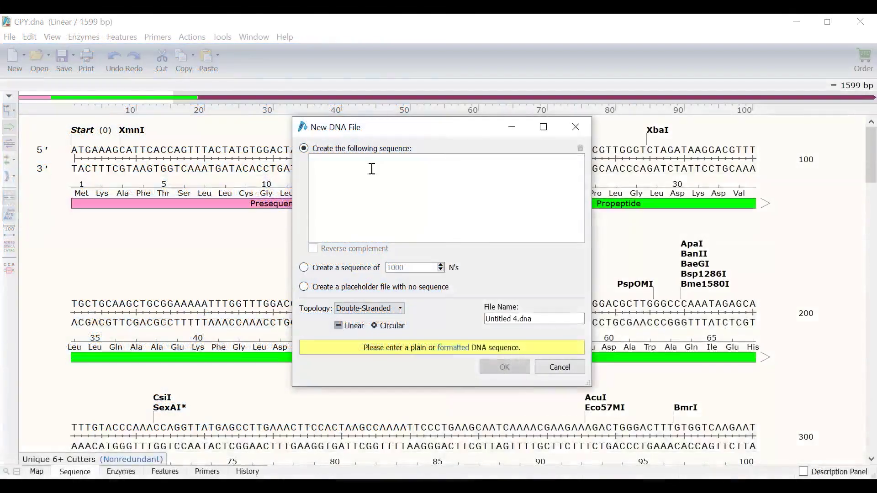
- Paste the copied 7355 bp sequence into a new file named pYES2-CPY, detecting common features
right_click(371, 169)
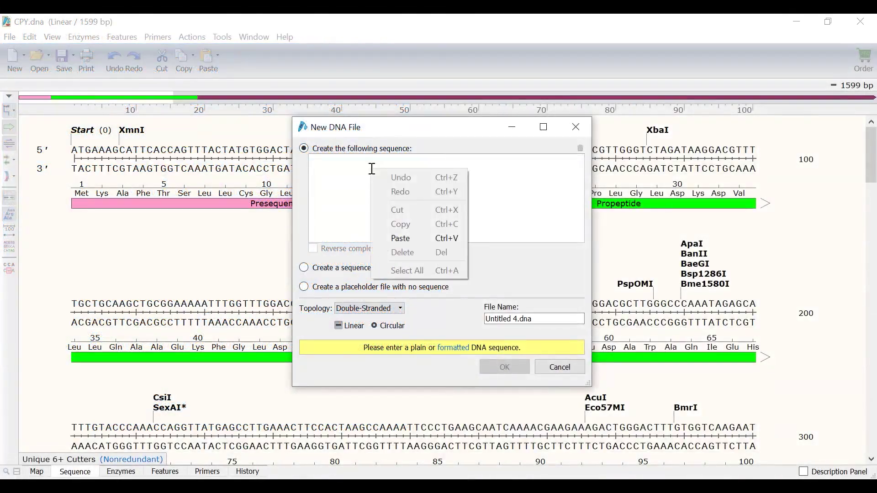
click(405, 237)
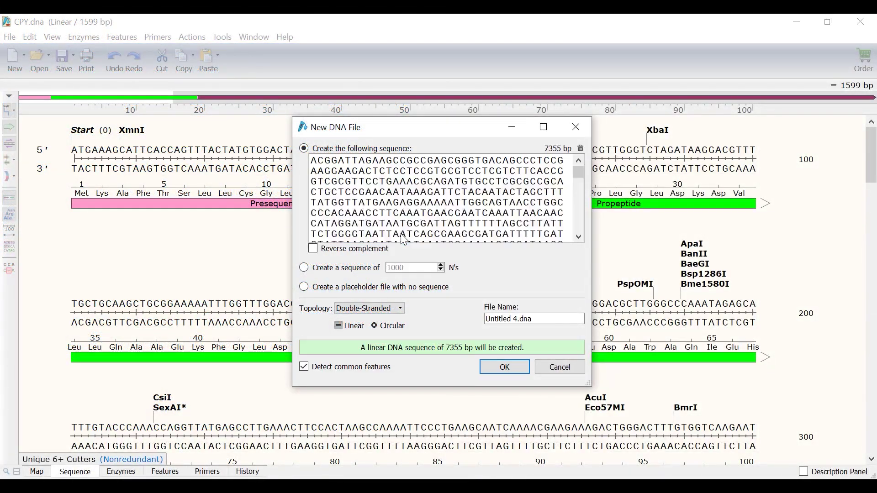
double_click(497, 319)
text(pYES2-CPY)
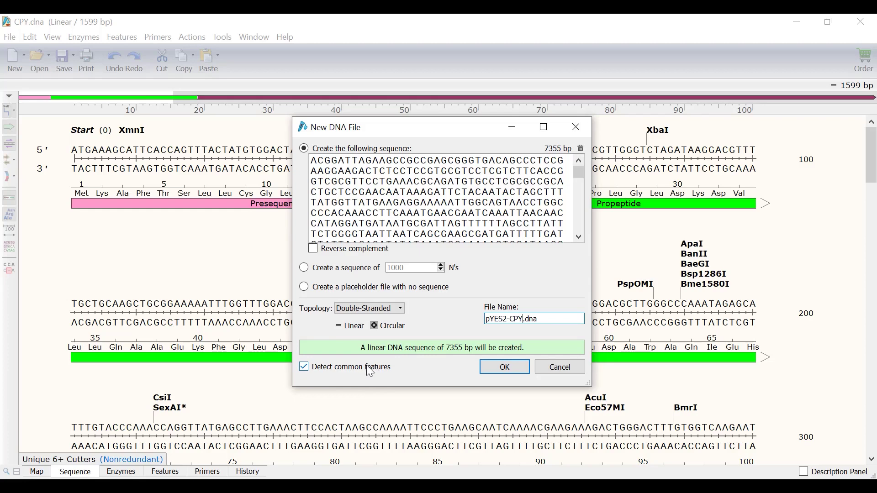
click(495, 372)
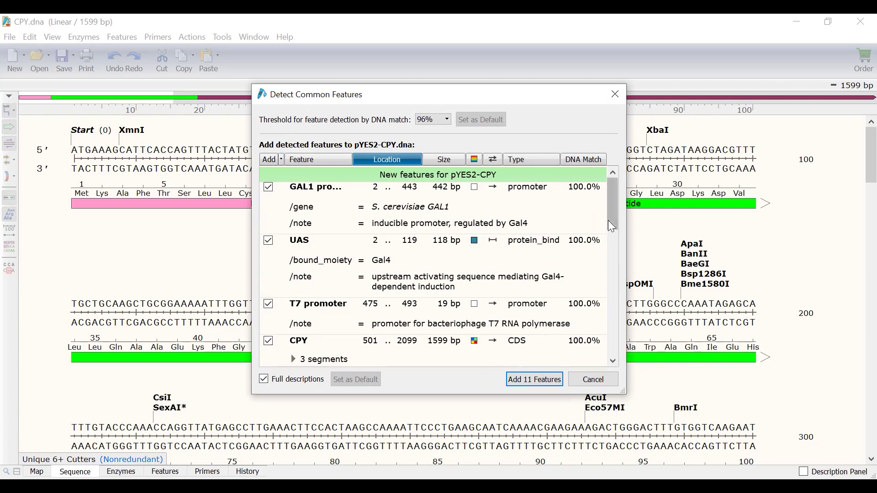
- Review the 11 detected features, including CPY at 501–2099, and add all of them
drag(612, 218, 615, 263)
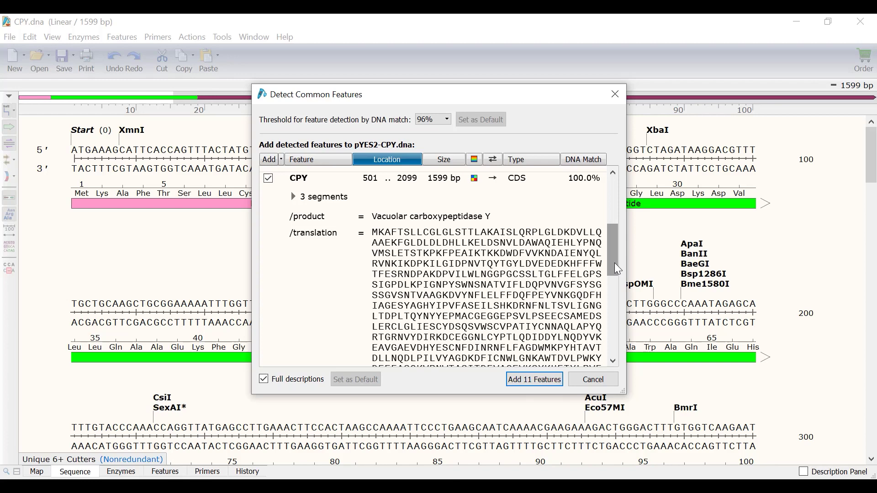
click(558, 381)
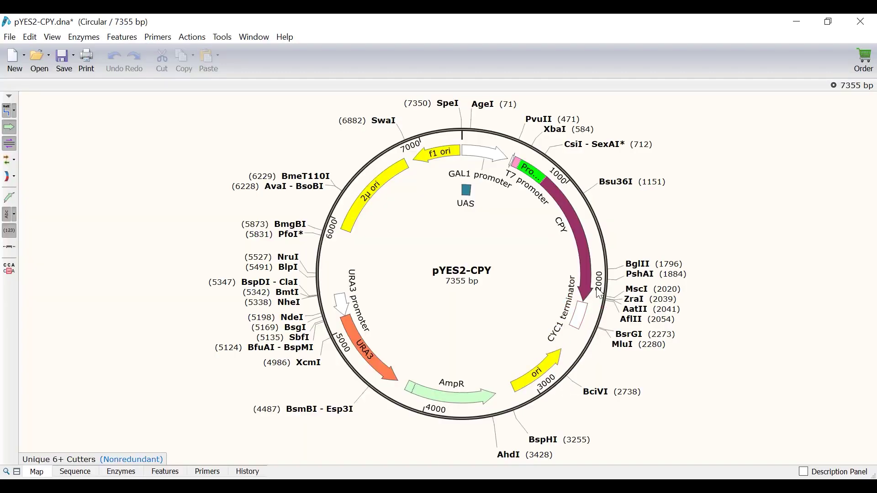
- Select the CPY feature on the plasmid map and toggle feature display off and back on
click(579, 243)
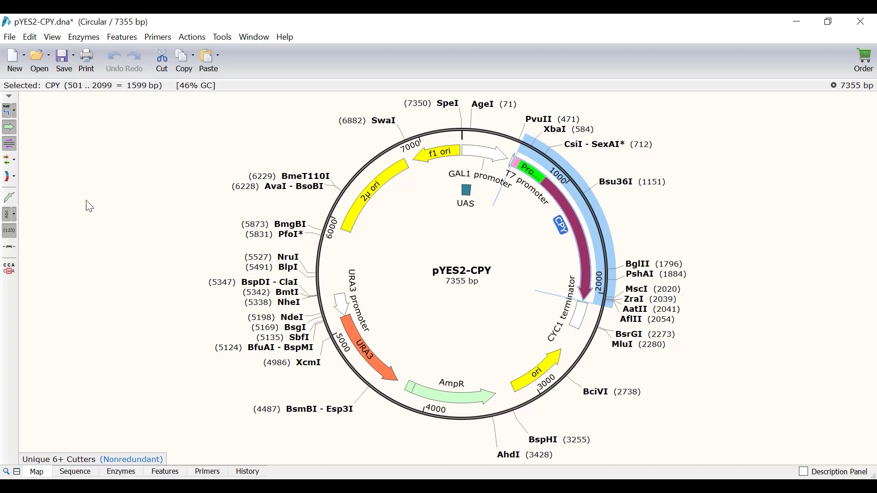
click(13, 132)
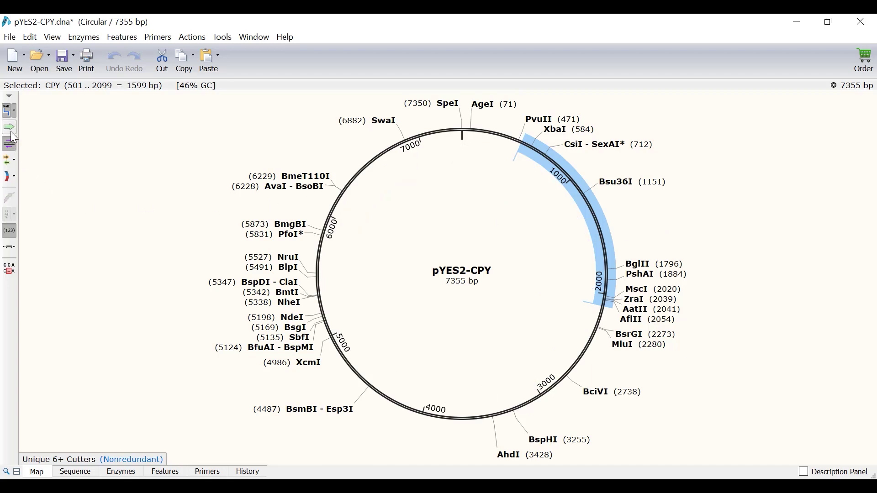
click(13, 134)
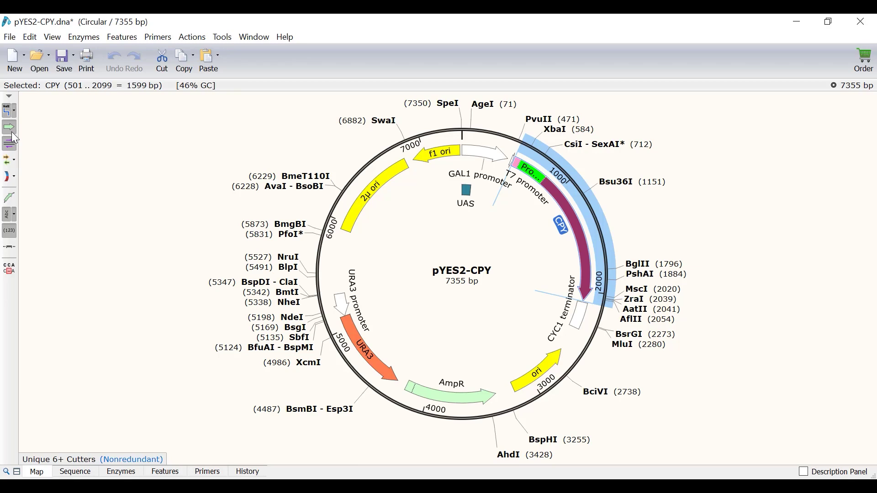
- In the Features list, hide and then re-show the UAS and T7 promoter features
click(168, 473)
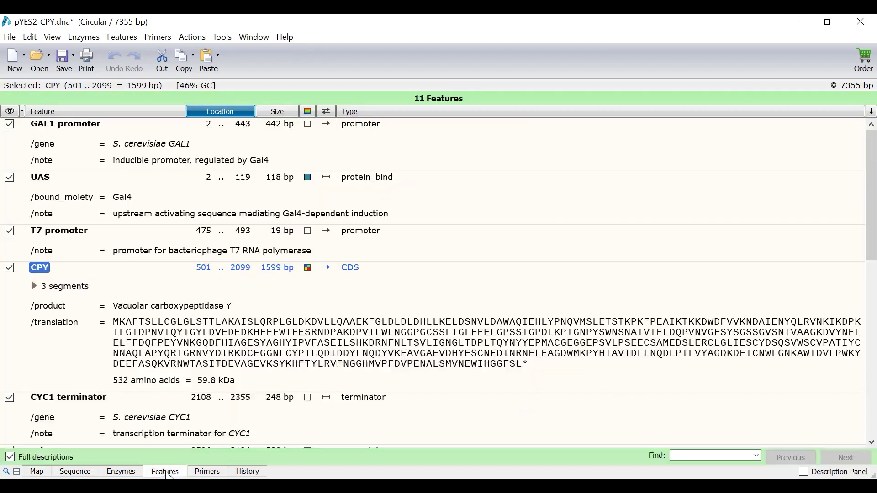
click(9, 178)
click(9, 232)
click(9, 231)
click(10, 181)
- Import NCBI accession AE016814, the 693,414 bp Ashbya gossypii chromosome I
click(11, 37)
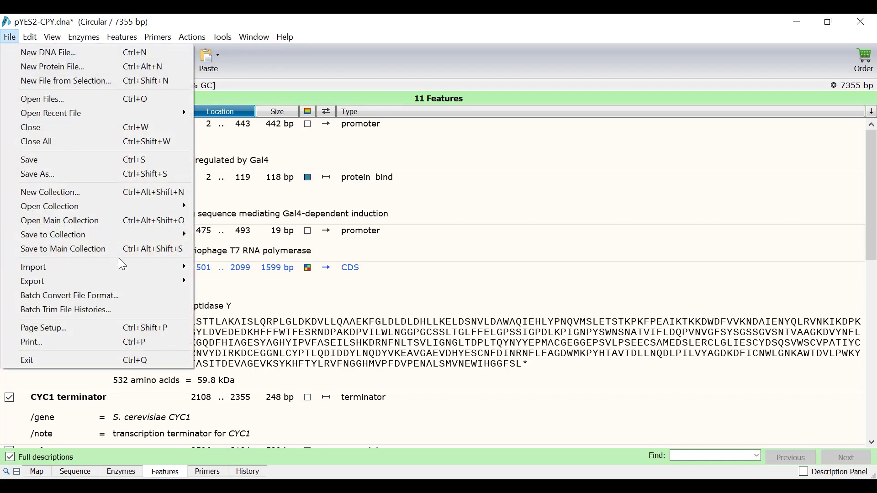
mouse_move(147, 267)
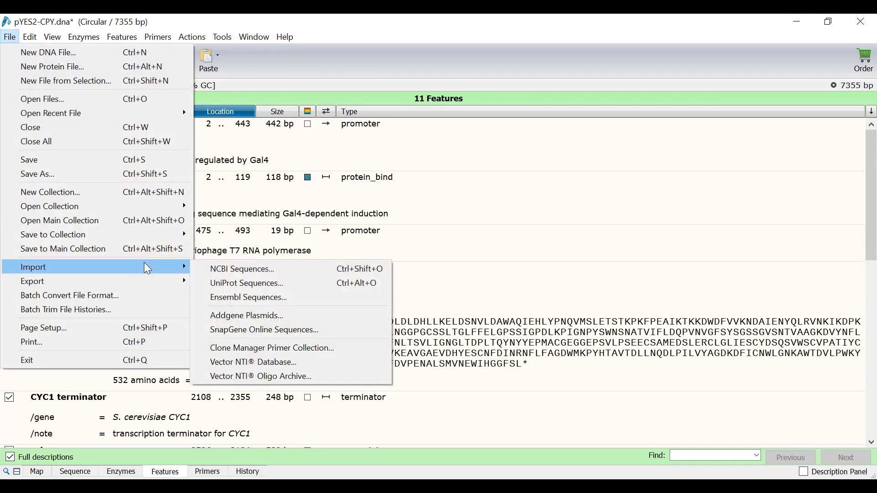
click(235, 270)
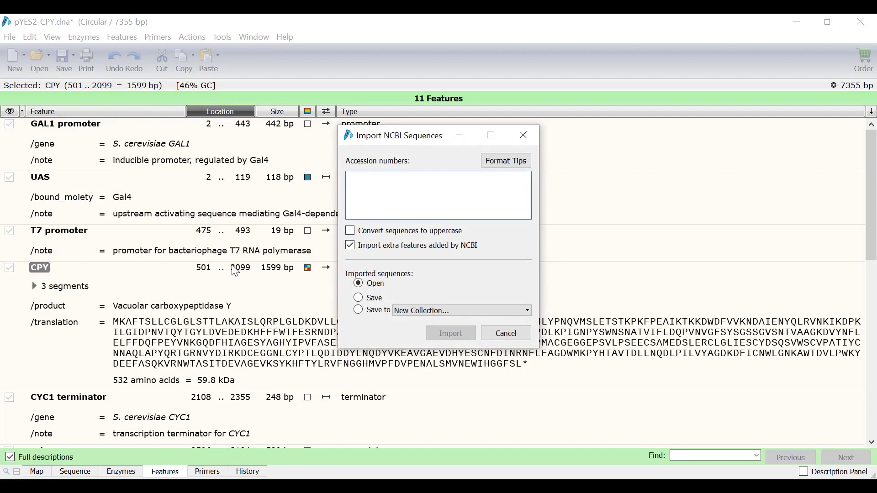
text(AE016814)
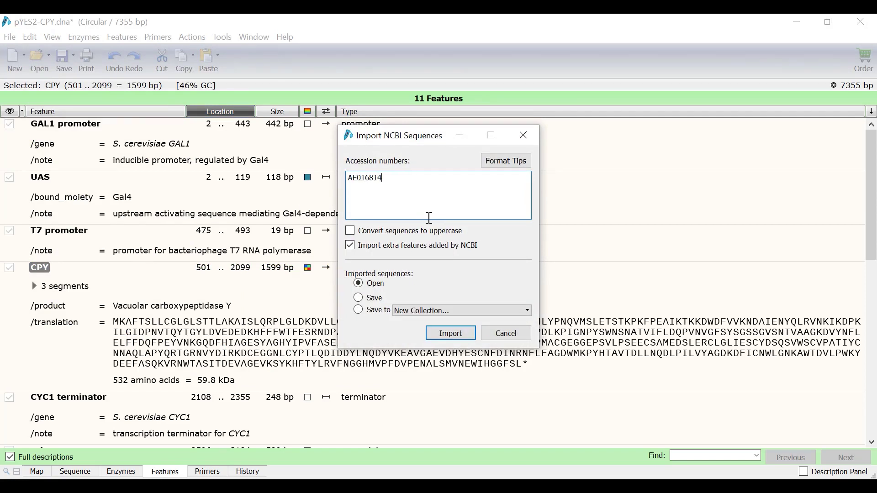
click(457, 333)
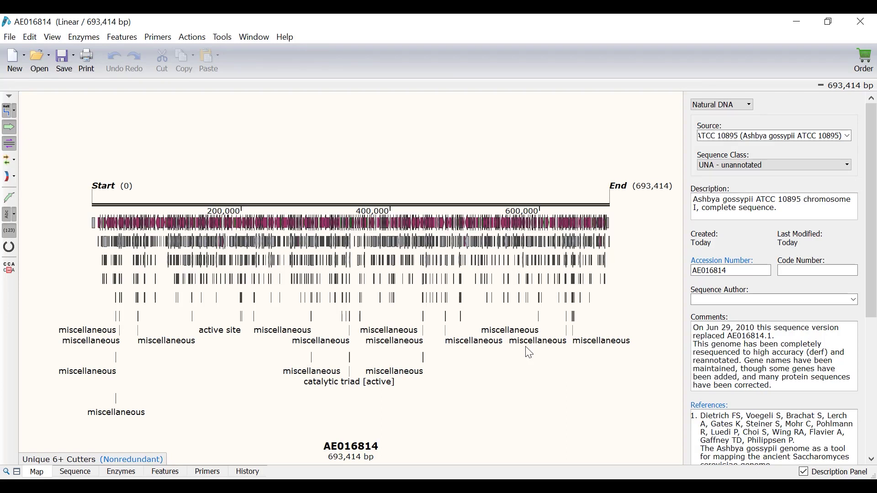
- Hide the Description Panel and list the 4217 AE016814 features without full descriptions
click(811, 475)
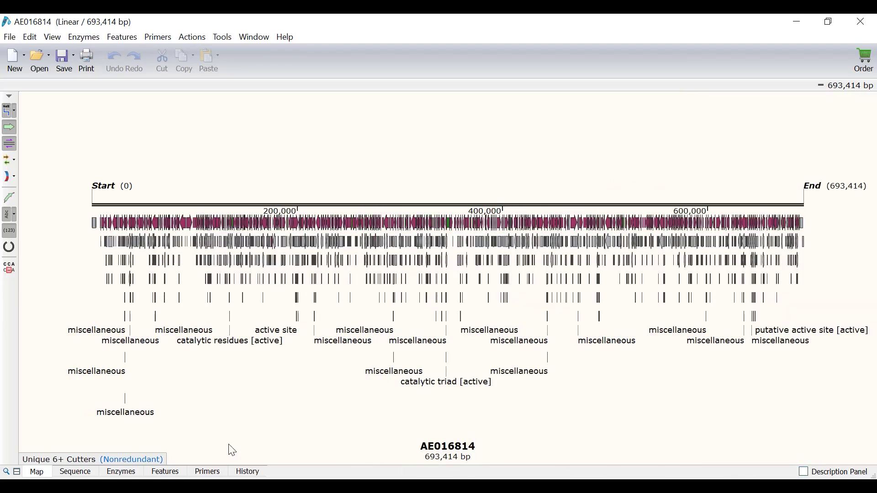
click(178, 475)
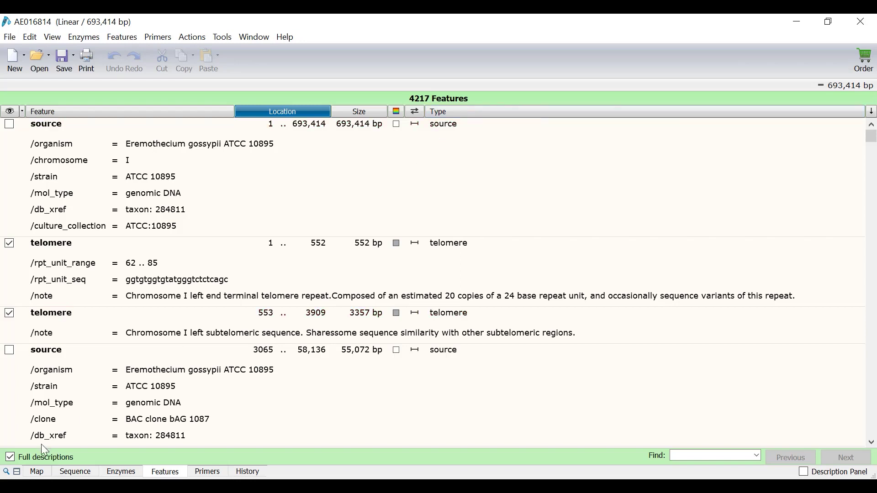
click(23, 459)
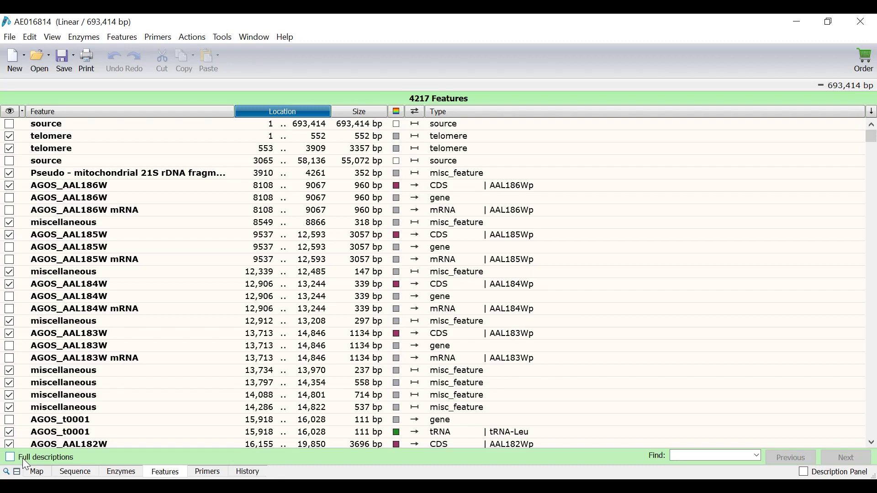
- Sort the feature list by Type, then by Directionality
click(123, 38)
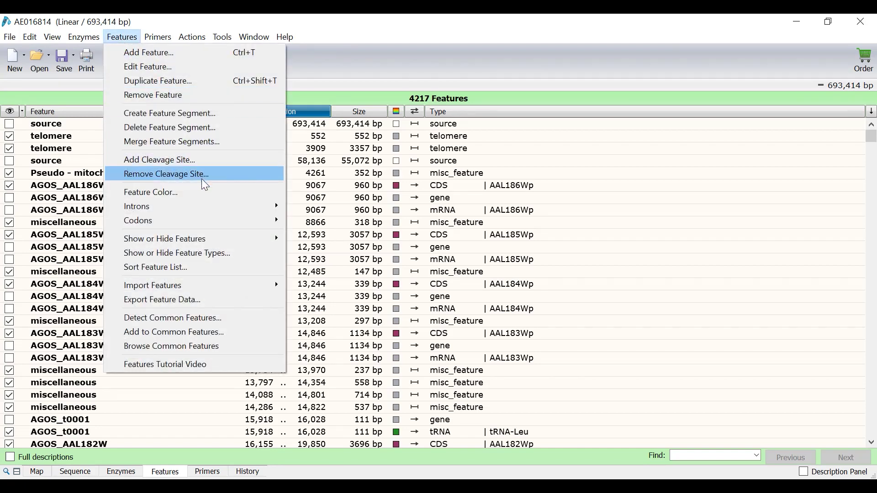
click(219, 269)
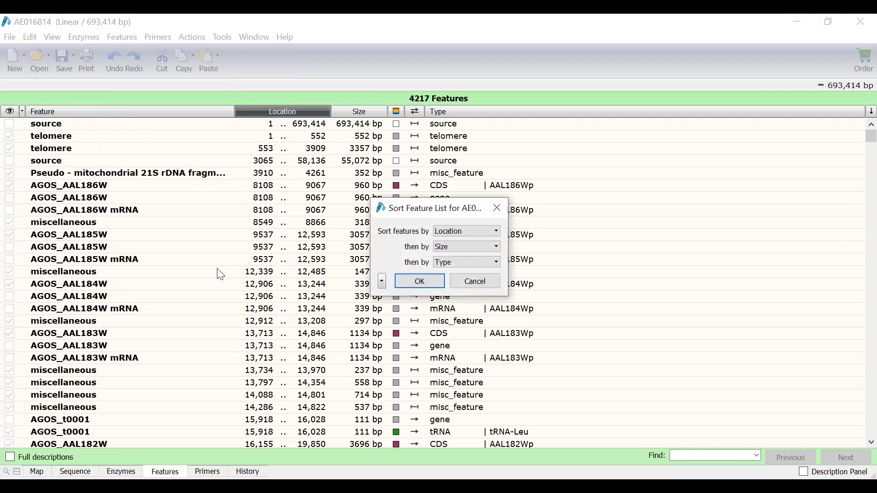
click(457, 231)
click(457, 258)
click(471, 247)
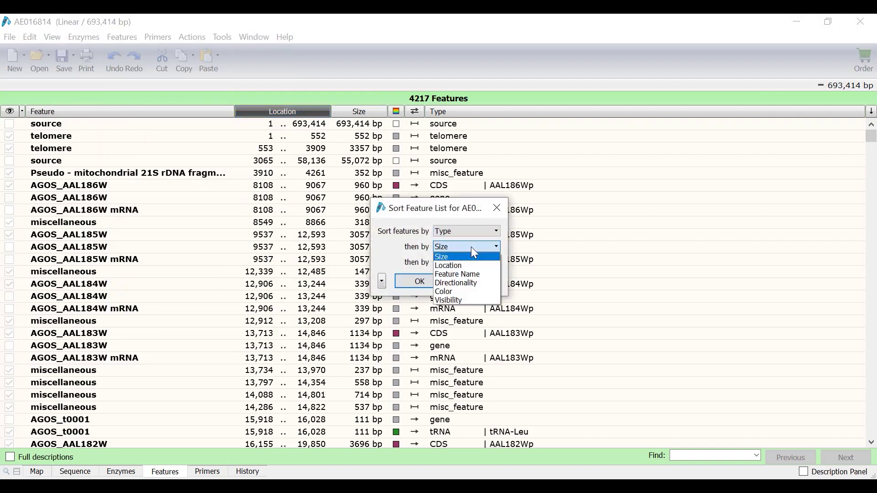
click(475, 282)
click(433, 282)
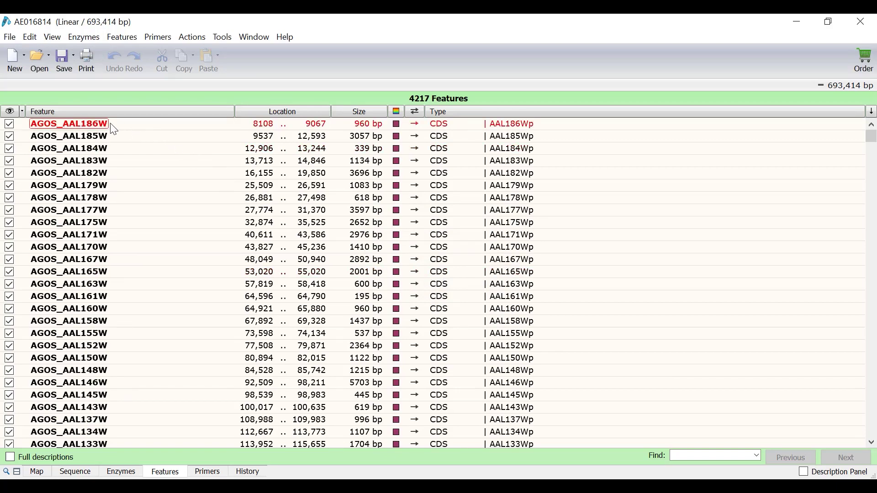
- Select all forward CDS features, from AGOS_AAL186W onward, and color them red
click(107, 123)
scroll(146, 208, down, 20)
scroll(153, 225, down, 20)
scroll(153, 225, up, 15)
scroll(153, 225, down, 4)
shift+click(91, 281)
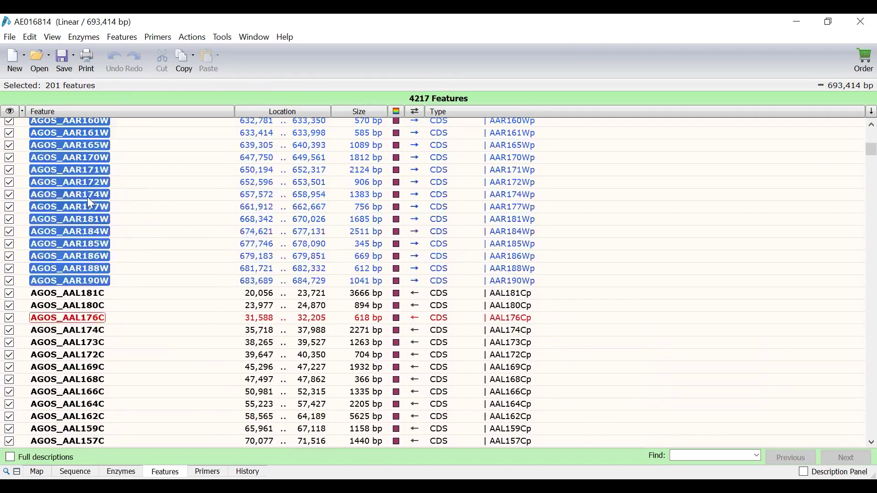
click(132, 36)
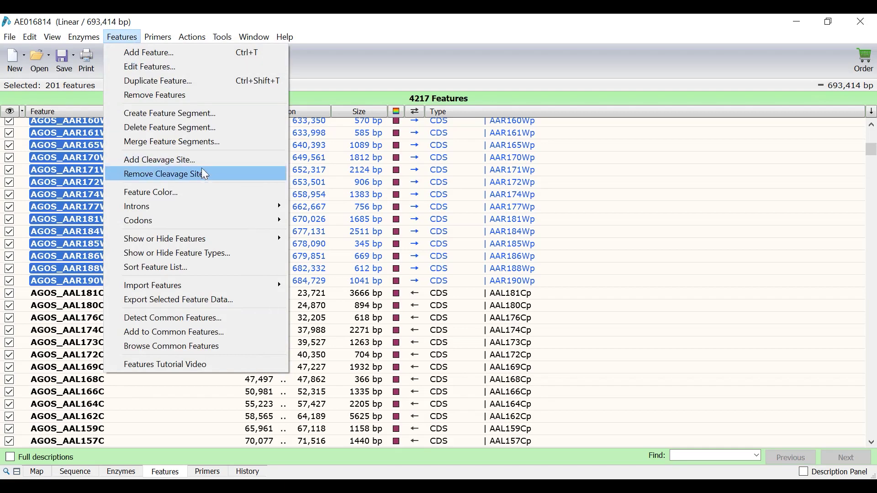
click(206, 192)
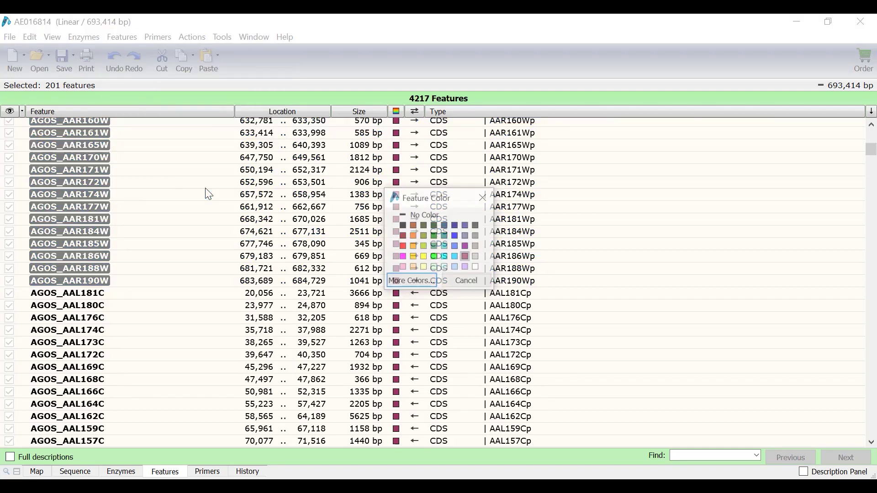
click(403, 246)
- Color all reverse CDS features, from AGOS_AAL181C onward, blue, then select only AGOS_AAL151C
mouse_move(450, 347)
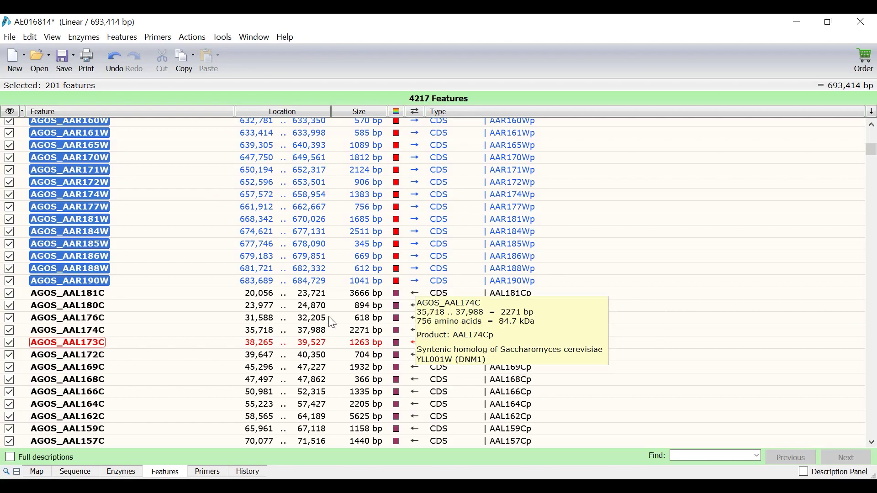
click(100, 295)
scroll(137, 302, down, 20)
scroll(164, 300, down, 12)
scroll(162, 299, up, 3)
scroll(161, 298, up, 15)
shift+click(96, 255)
scroll(96, 255, up, 20)
click(122, 37)
click(207, 196)
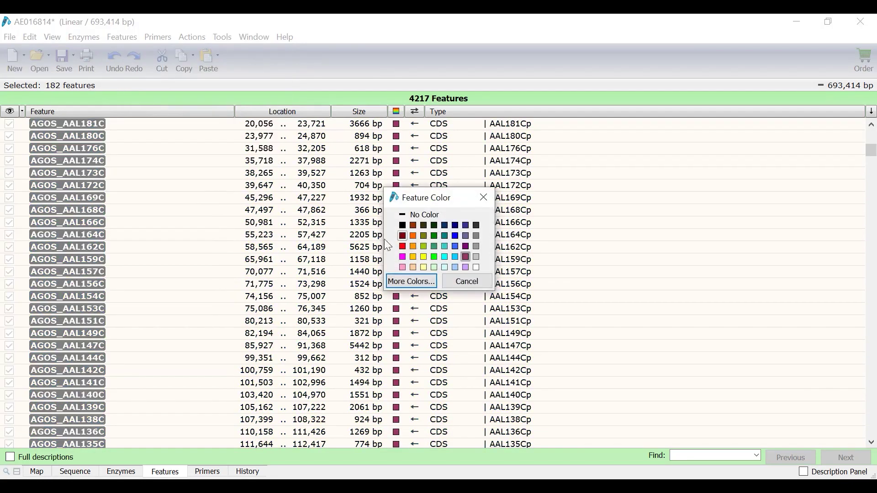
click(458, 239)
click(681, 322)
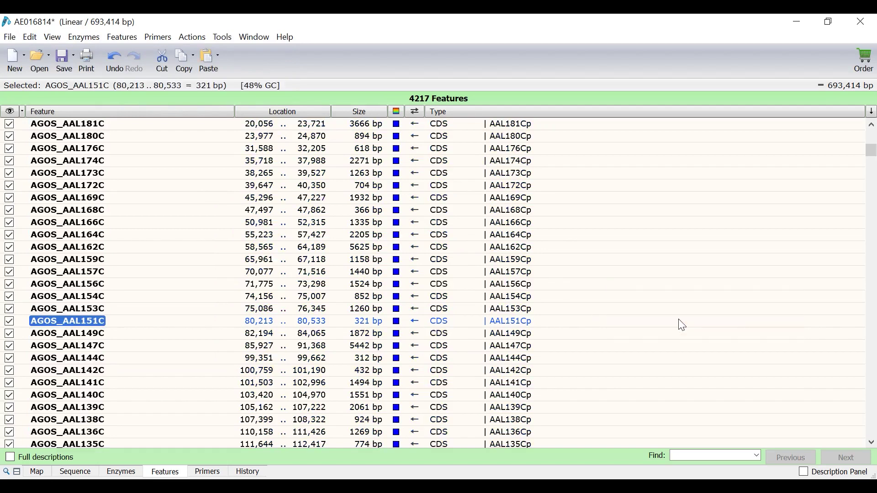
- View the chromosome map zoomed to about 44 kb, roughly 155–199 kb, showing red and blue genes
click(38, 473)
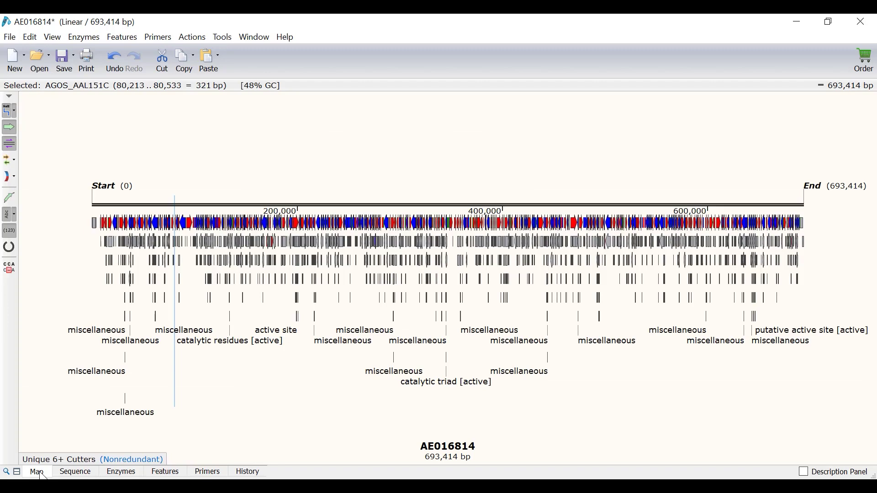
click(6, 472)
drag(68, 457, 56, 459)
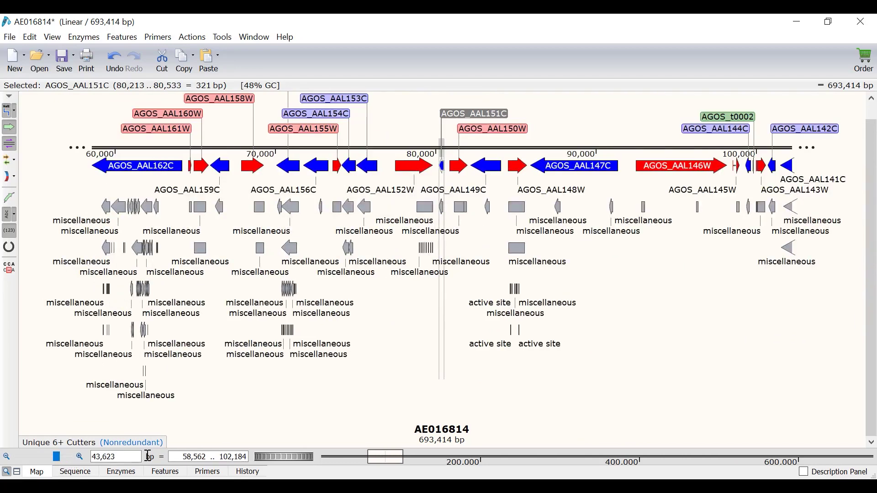
drag(388, 459, 469, 465)
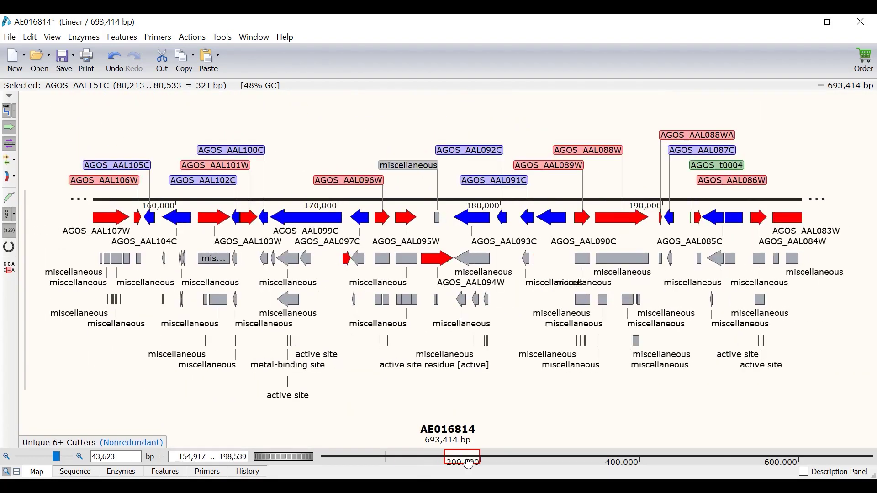